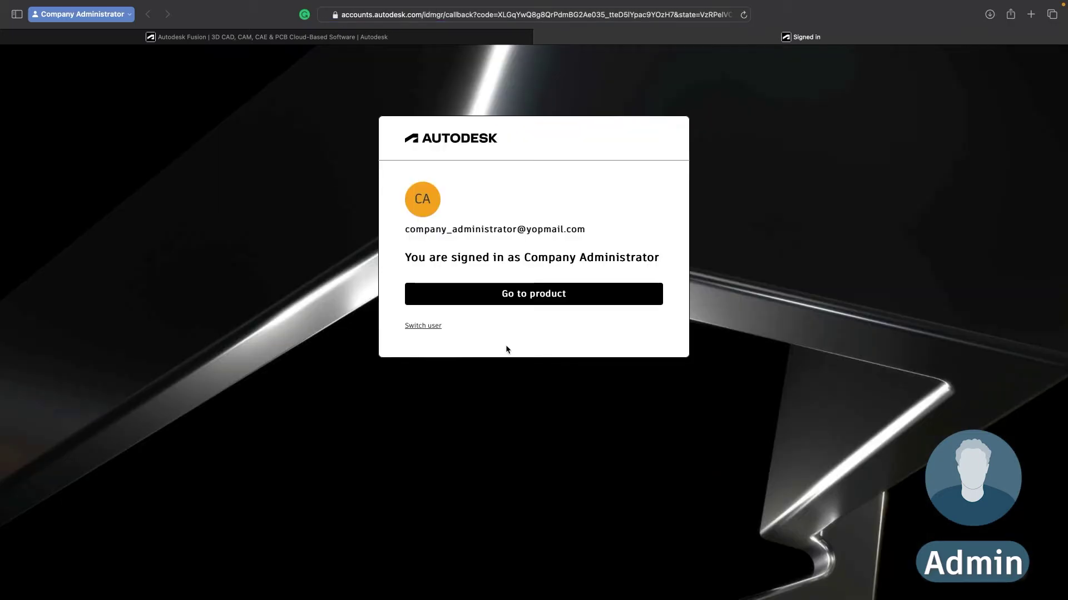
Continue from the Autodesk Account signed-in page back to the Fusion desktop app
{"action": "left_click", "coordinate": [522, 305]}
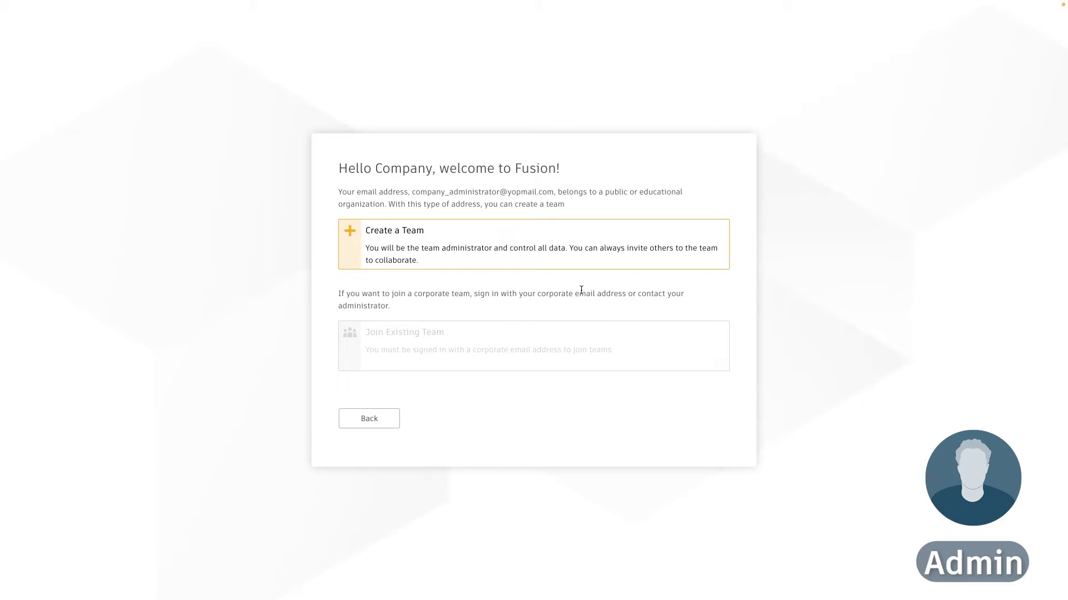
Start a new team, name it 'Company Name', and proceed past the naming step
{"action": "left_click", "coordinate": [564, 266]}
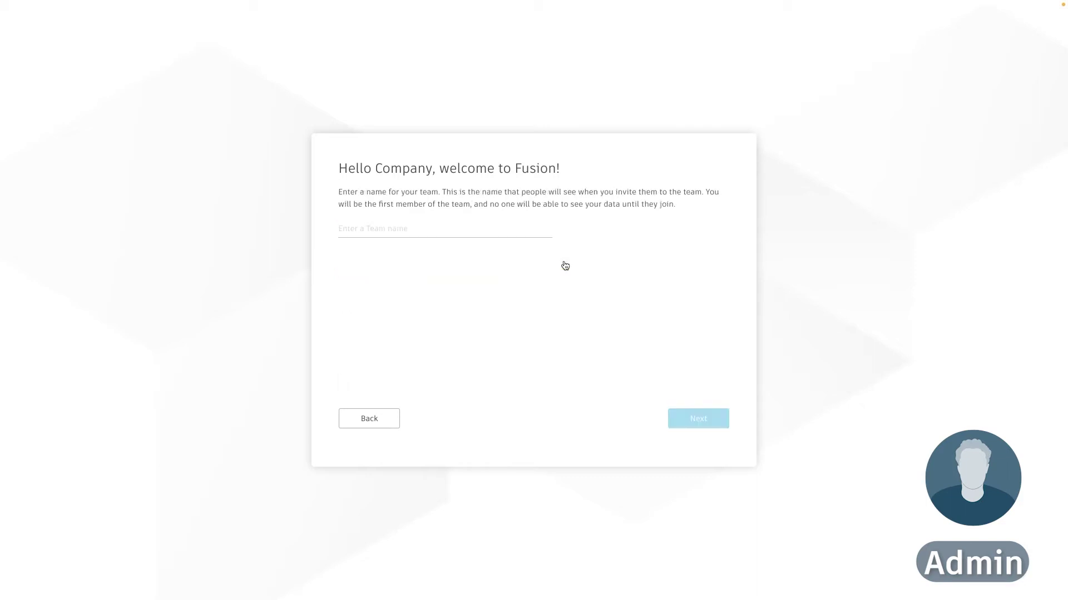
{"action": "left_click", "coordinate": [471, 229]}
{"action": "type", "text": "Com"}
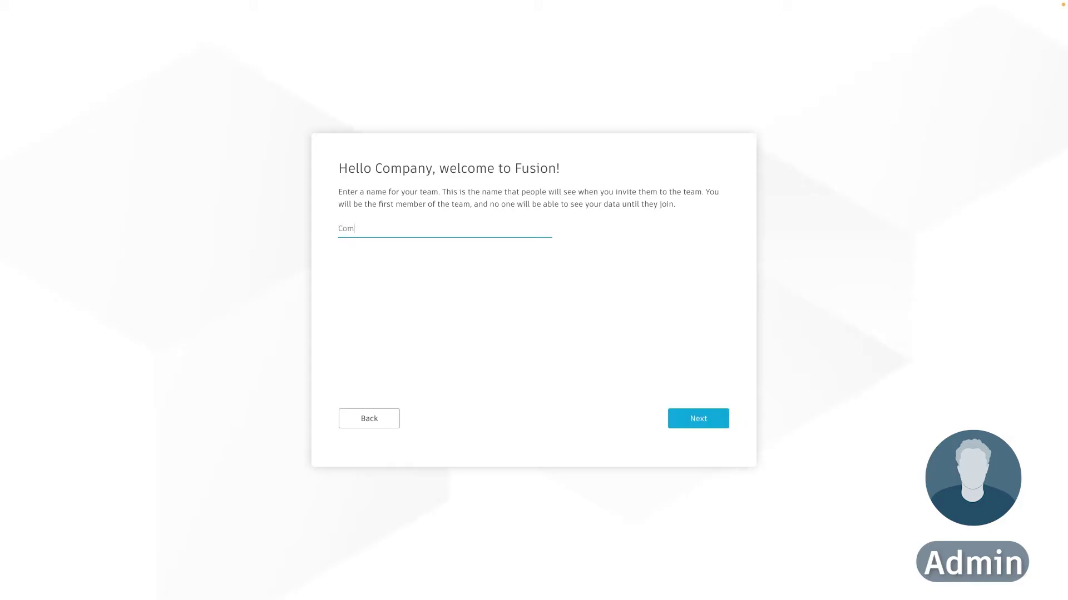
{"action": "type", "text": "pany Name"}
{"action": "left_click", "coordinate": [712, 421]}
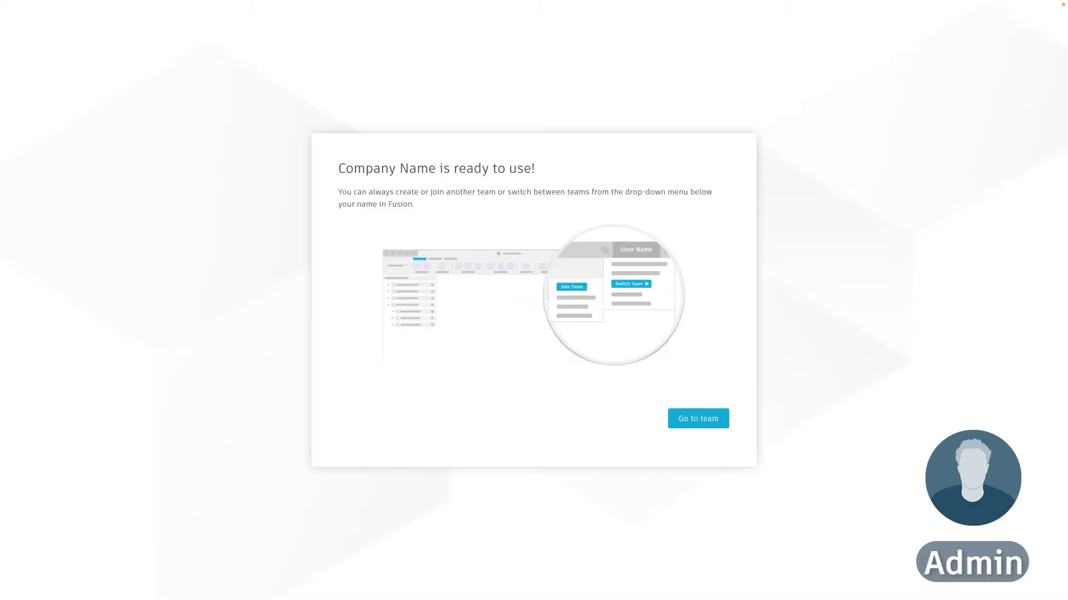
Enter the Company Name team, accept usage-data preferences, and pick Design as the intended use
{"action": "left_click", "coordinate": [695, 418]}
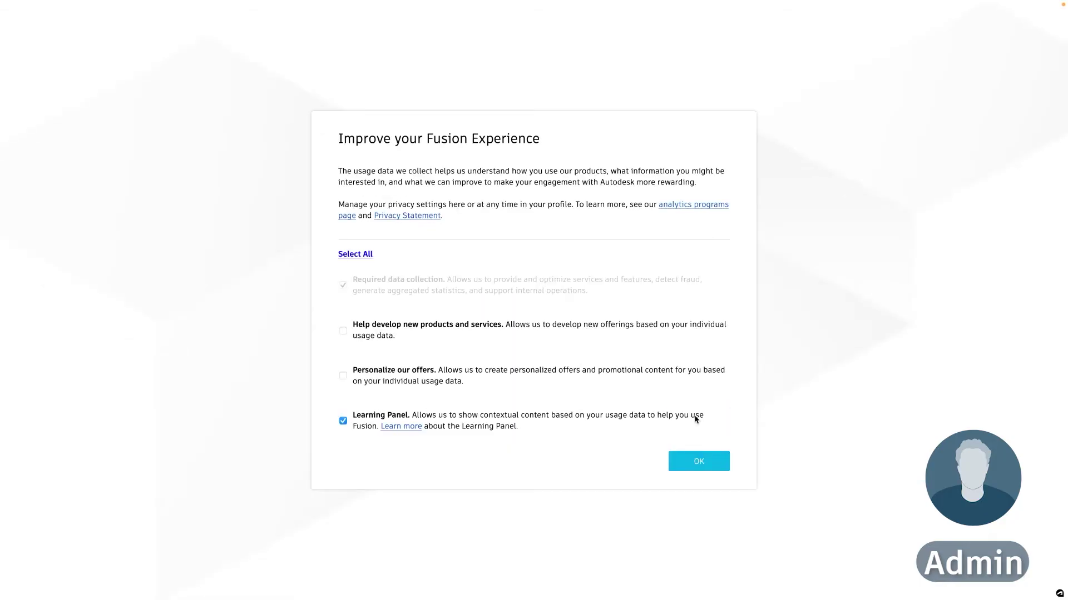
{"action": "left_click", "coordinate": [708, 466]}
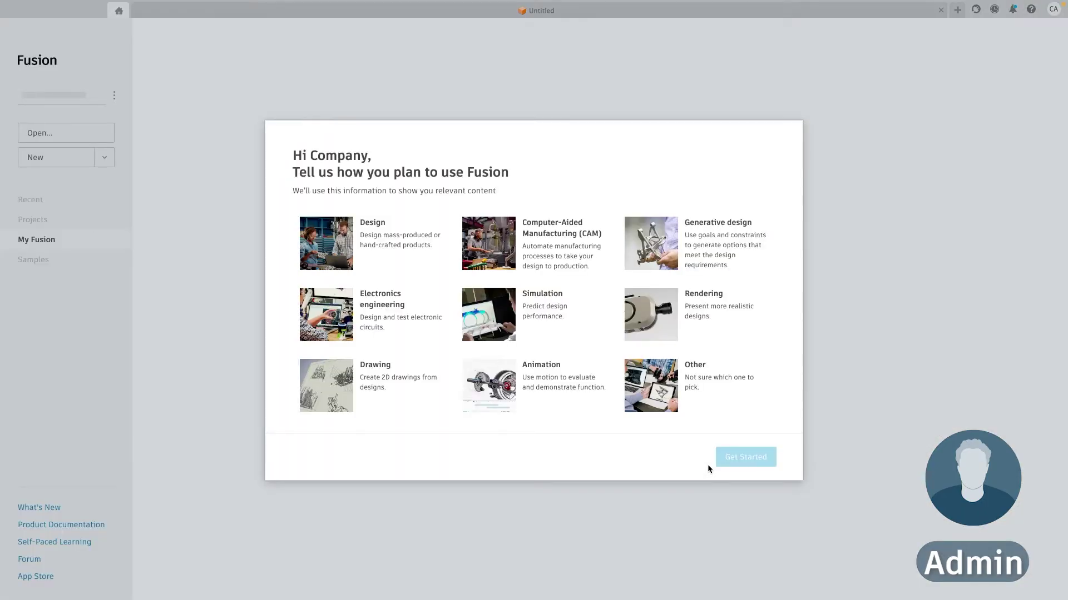
{"action": "left_click", "coordinate": [428, 267]}
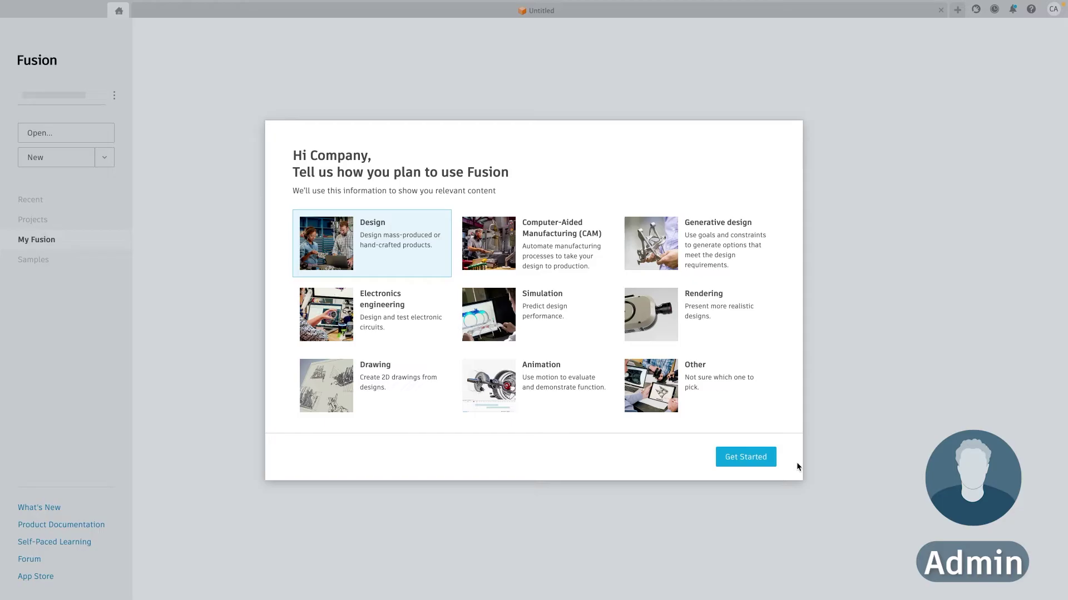
{"action": "left_click", "coordinate": [746, 457]}
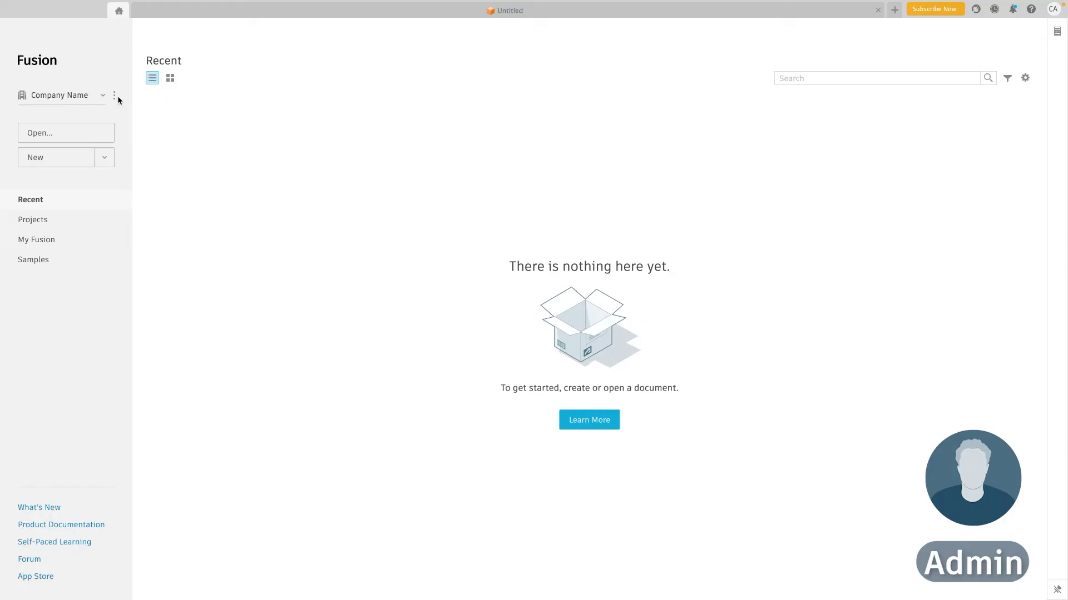
Open Company Name's team settings in the browser and close the three-slide welcome tour
{"action": "left_click", "coordinate": [114, 95]}
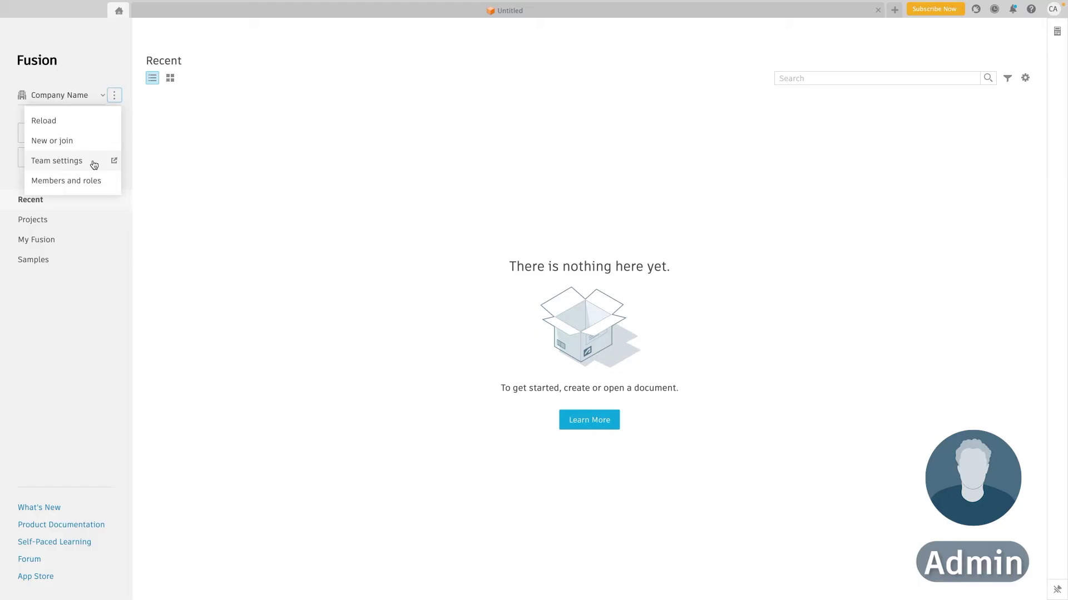
{"action": "left_click", "coordinate": [93, 162]}
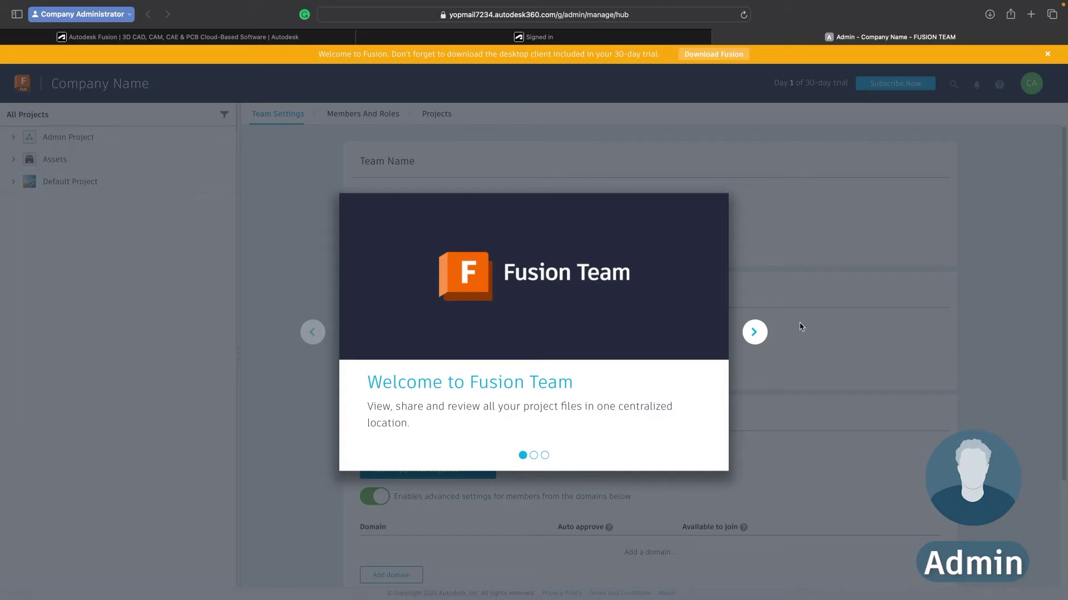
{"action": "left_click", "coordinate": [754, 336]}
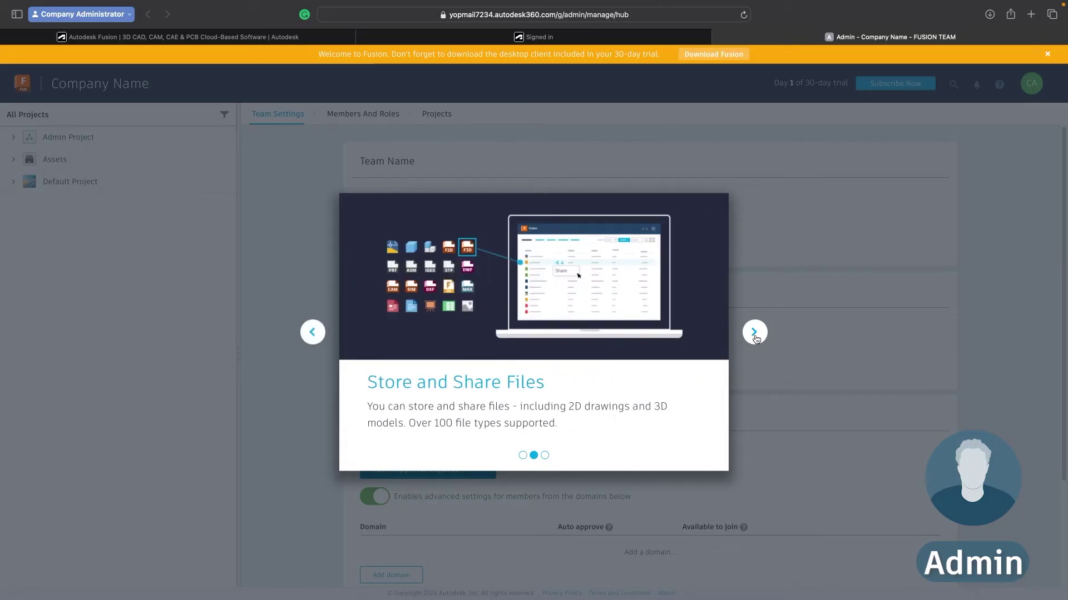
{"action": "left_click", "coordinate": [754, 334]}
{"action": "left_click", "coordinate": [754, 334]}
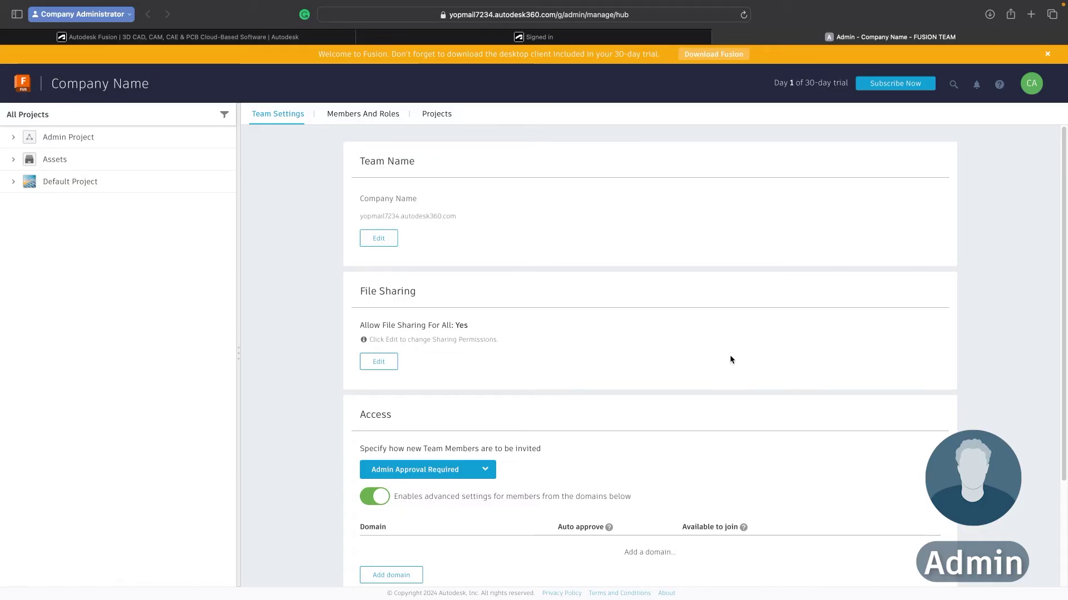
{"action": "left_click", "coordinate": [1031, 85]}
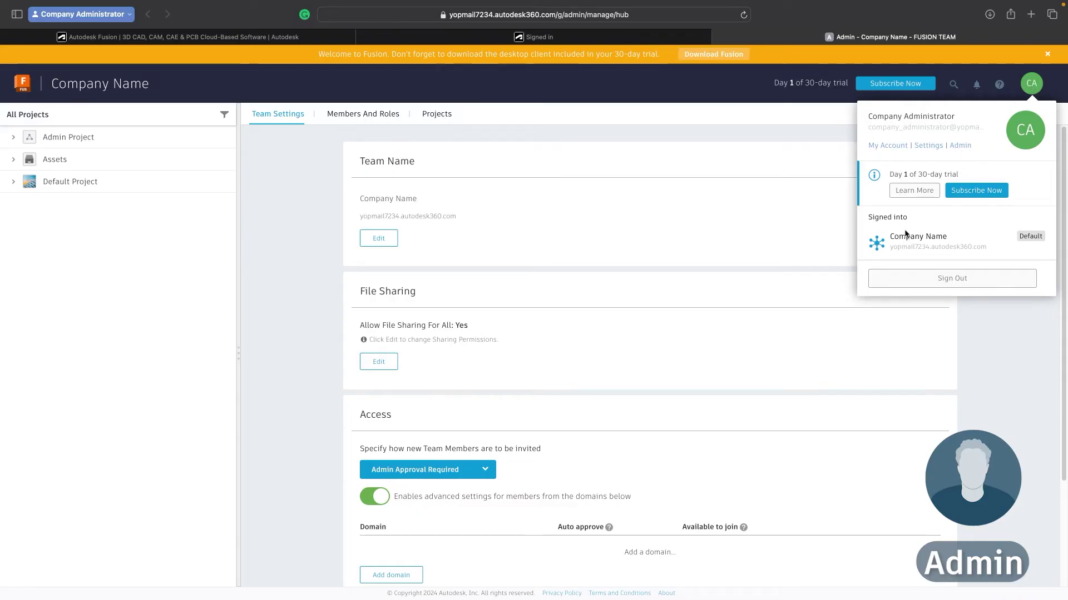
{"action": "left_click", "coordinate": [633, 216]}
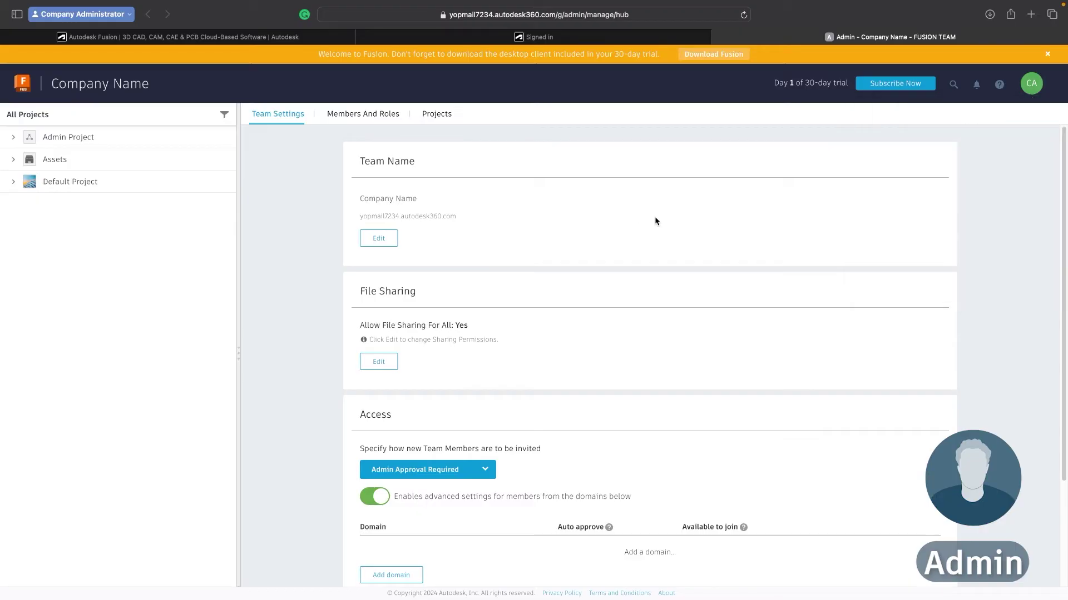
{"action": "scroll", "coordinate": [478, 238], "scroll_direction": "down", "scroll_amount": 3}
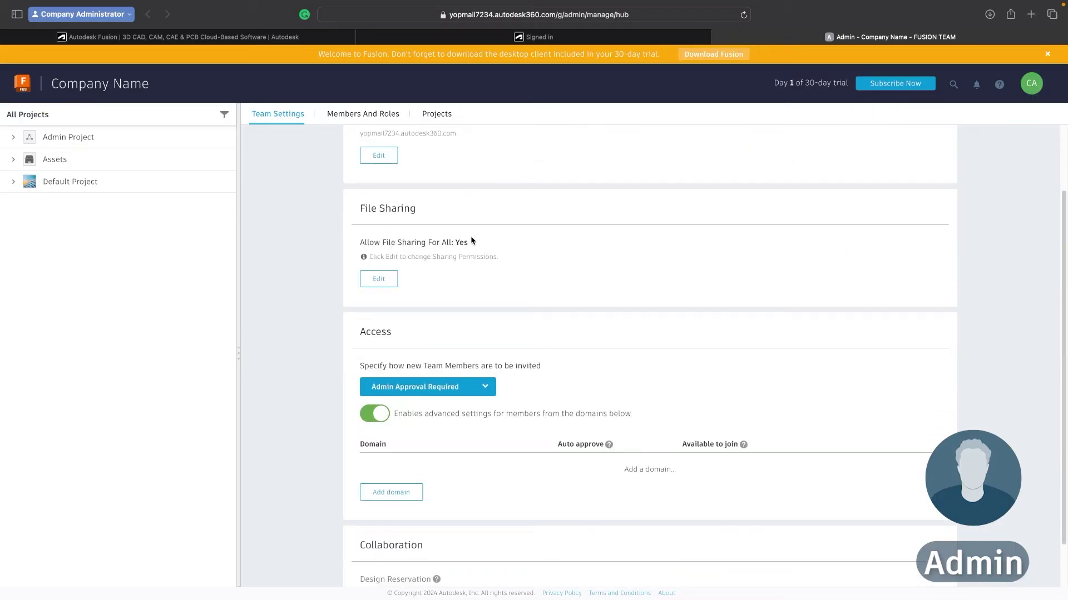
{"action": "scroll", "coordinate": [471, 238], "scroll_direction": "up", "scroll_amount": 3}
{"action": "scroll", "coordinate": [448, 240], "scroll_direction": "down", "scroll_amount": 3}
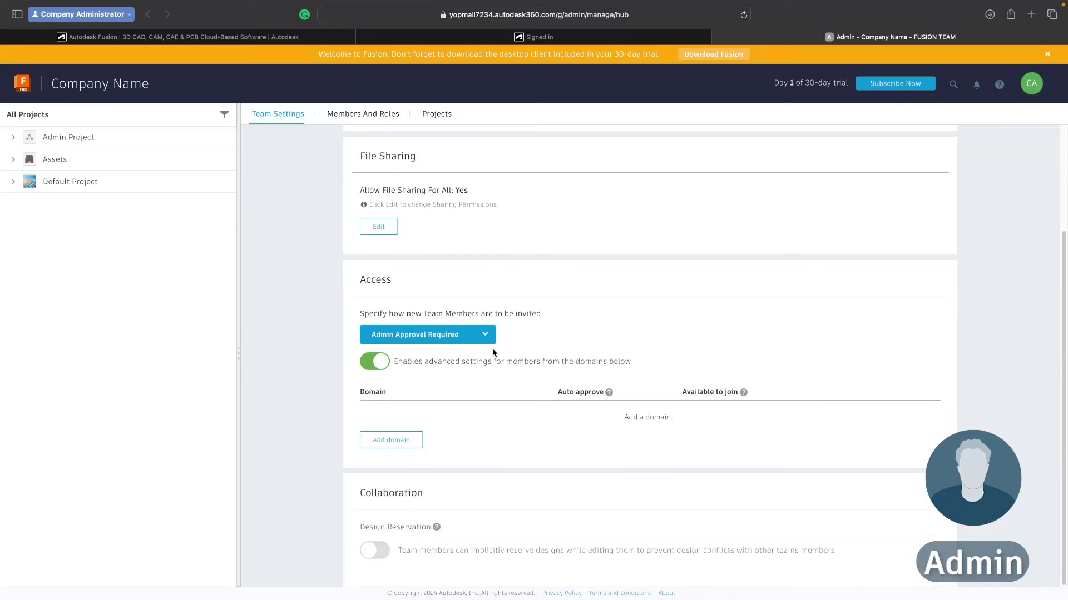
{"action": "scroll", "coordinate": [447, 238], "scroll_direction": "up", "scroll_amount": 3}
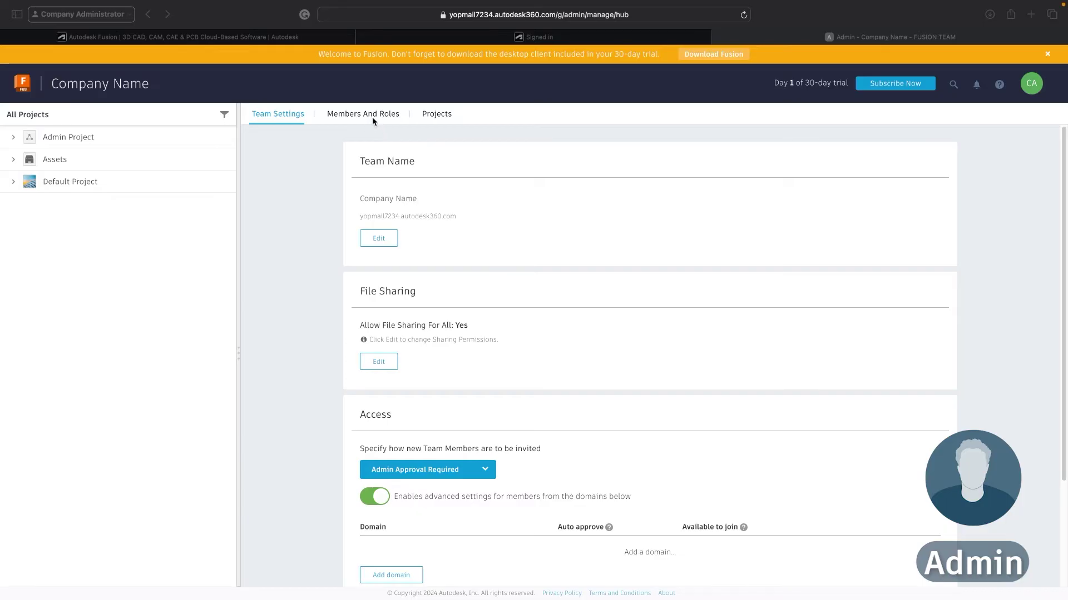
From Members and Roles, invite the worker's e-mail address and dismiss the sent confirmation
{"action": "left_click", "coordinate": [372, 117]}
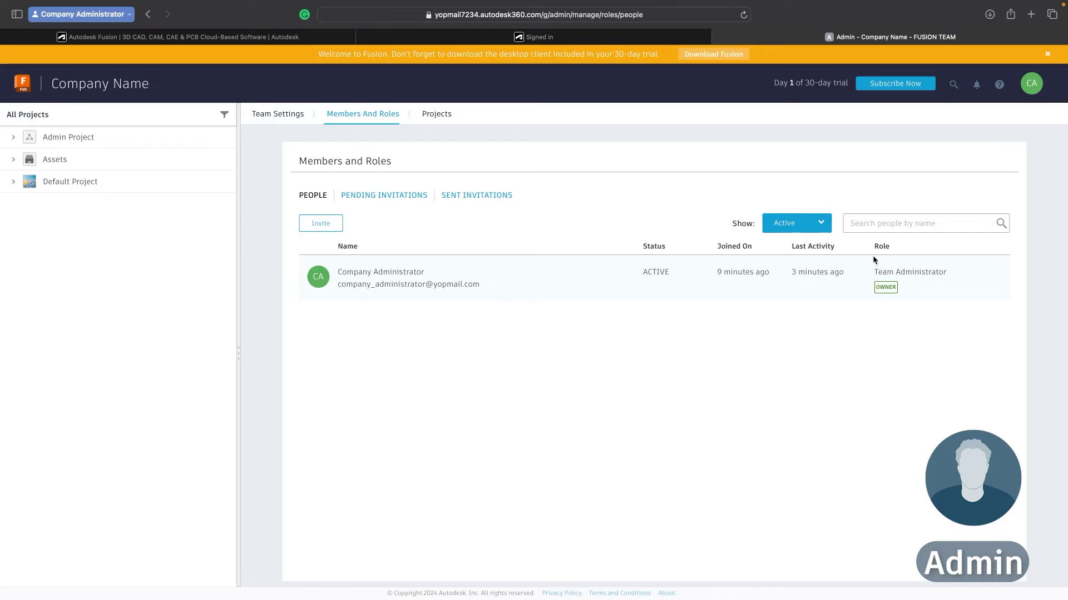
{"action": "left_click", "coordinate": [321, 223]}
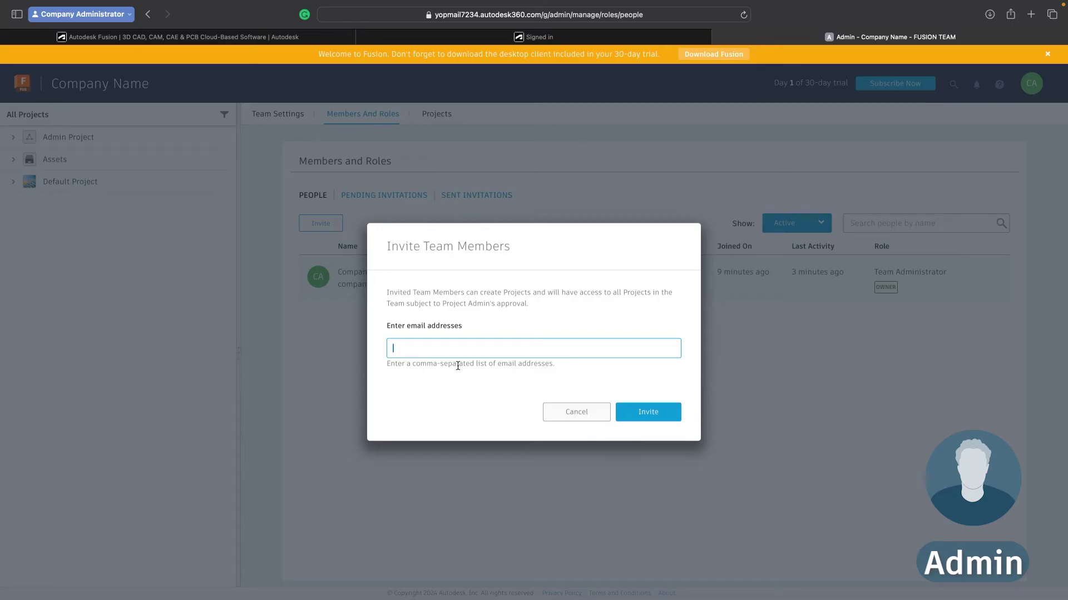
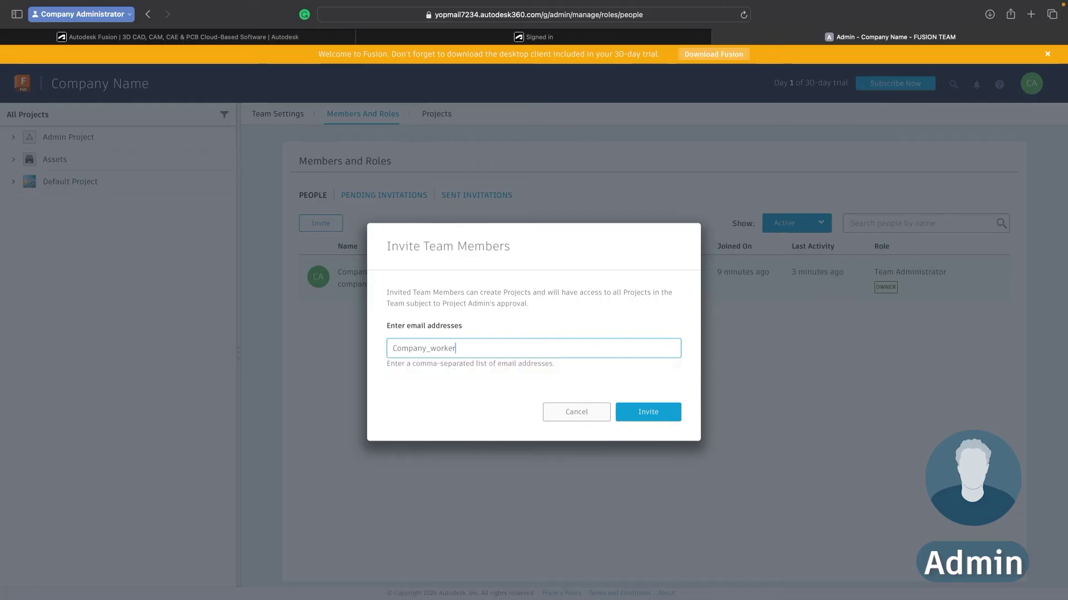
{"action": "key", "text": "Return"}
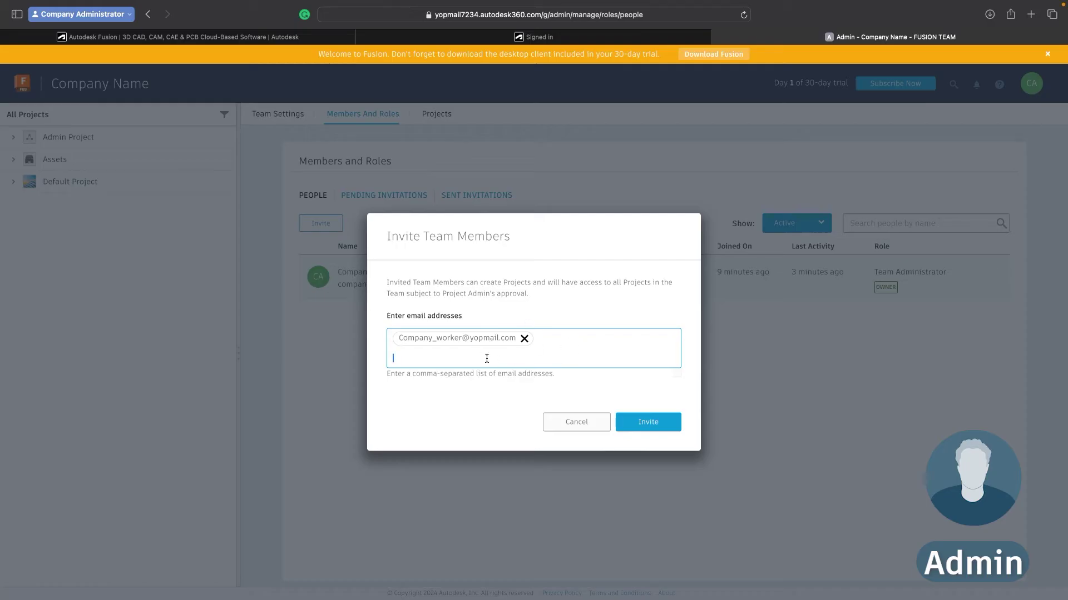
{"action": "left_click", "coordinate": [657, 426]}
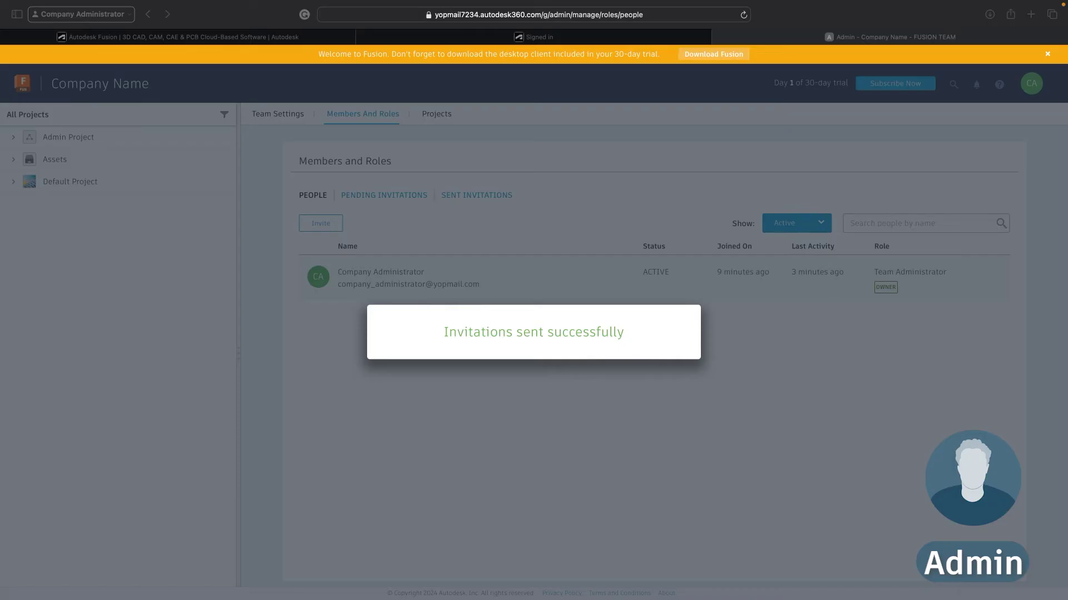
{"action": "left_click", "coordinate": [449, 422]}
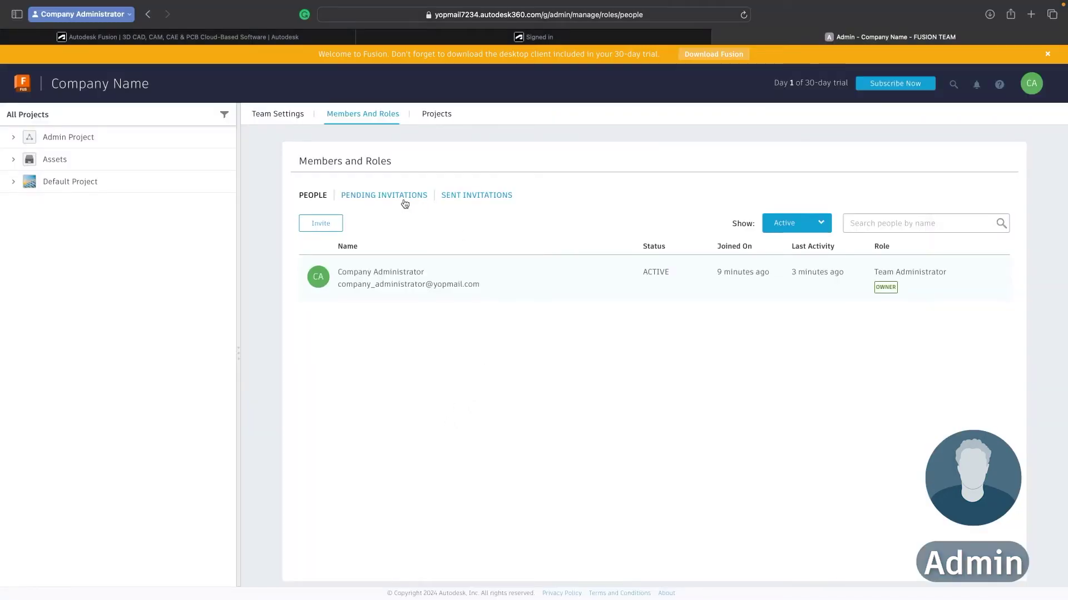
Switch the Members and Roles list to Pending Invitations, then to Sent Invitations
{"action": "left_click", "coordinate": [405, 201]}
{"action": "left_click", "coordinate": [471, 199]}
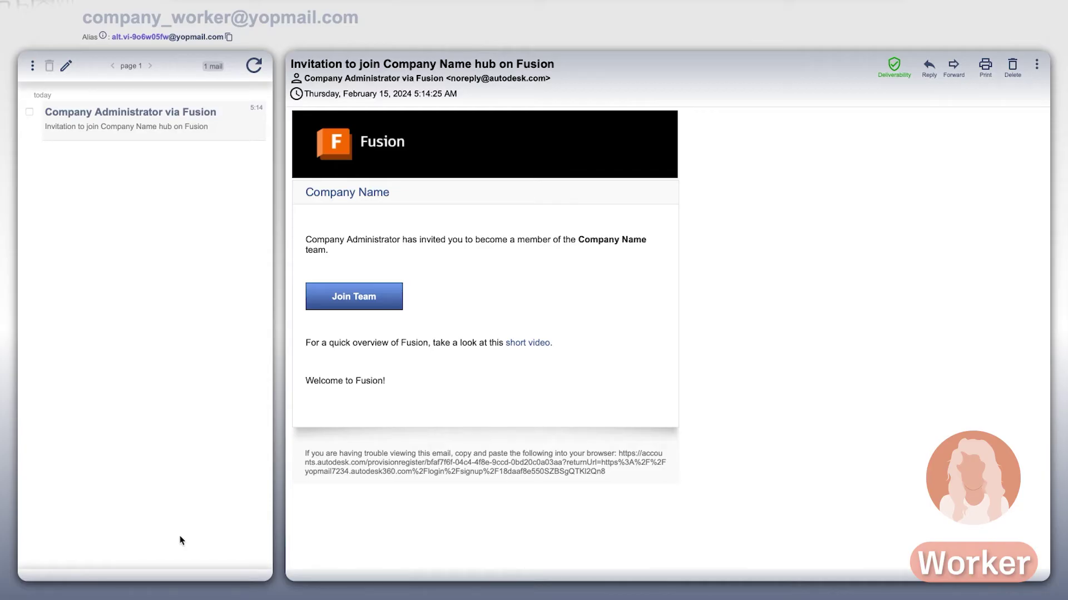
Accept the Company Name invitation via Join Team in the worker's Yopmail inbox
{"action": "left_click", "coordinate": [385, 299]}
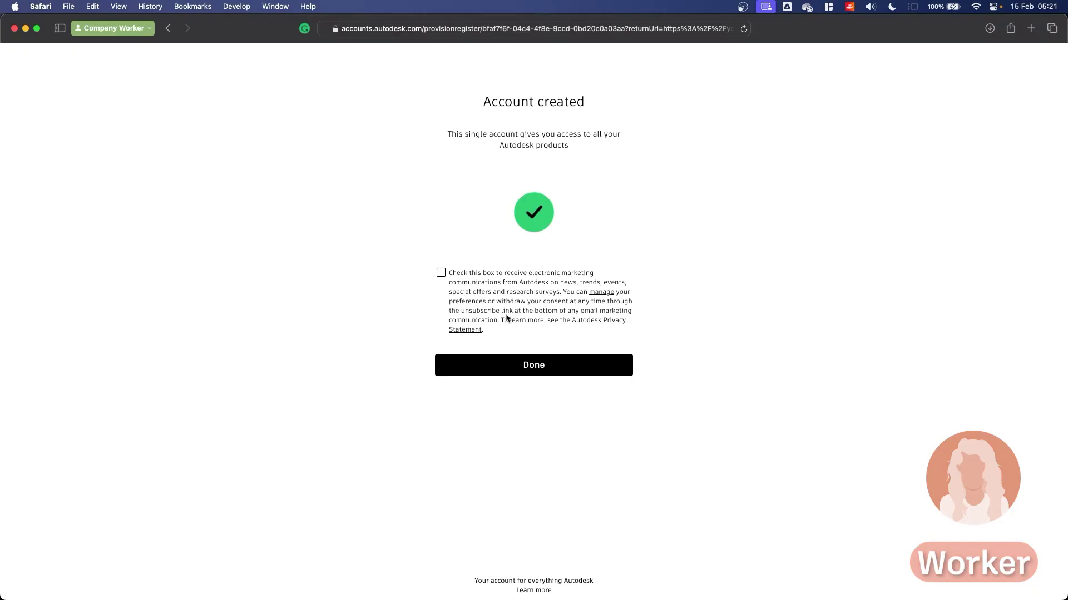
Finish the worker's account creation and close the three-slide Fusion Team welcome tour
{"action": "left_click", "coordinate": [524, 372]}
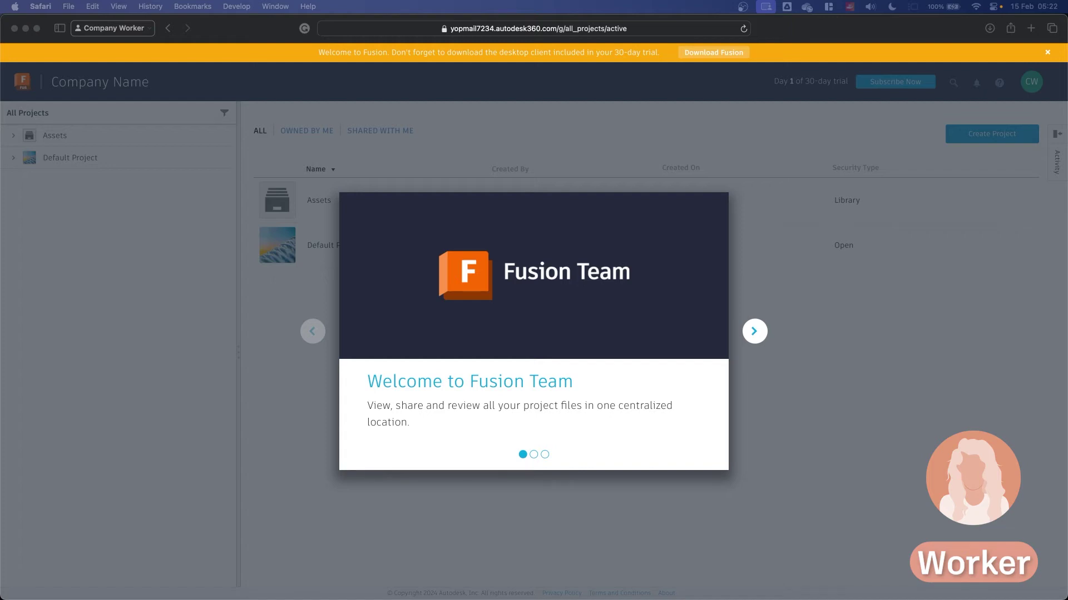
{"action": "left_click", "coordinate": [754, 332]}
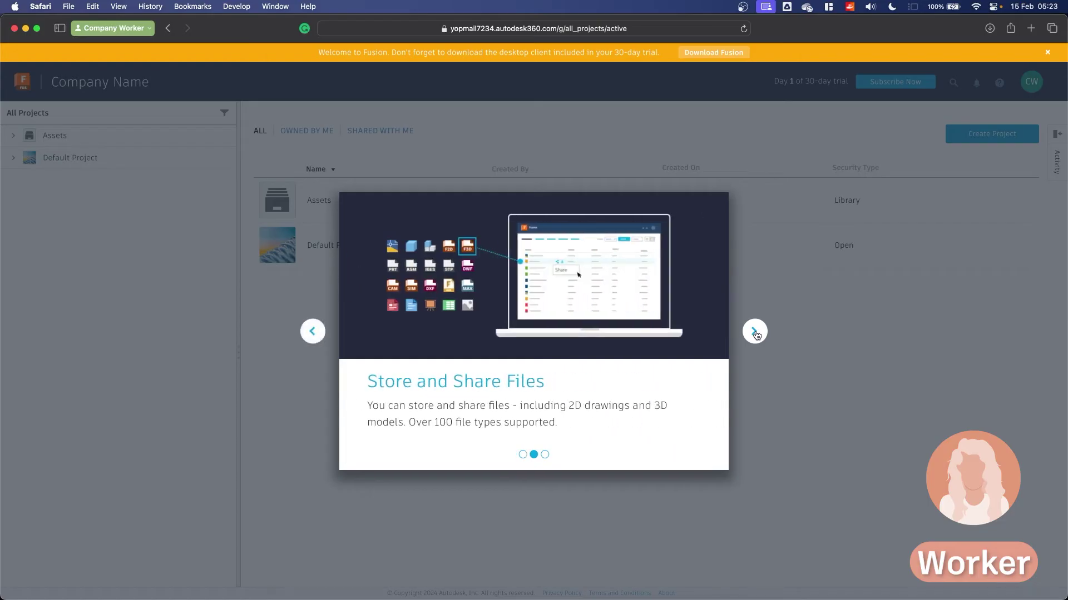
{"action": "left_click", "coordinate": [754, 332]}
{"action": "left_click", "coordinate": [754, 332]}
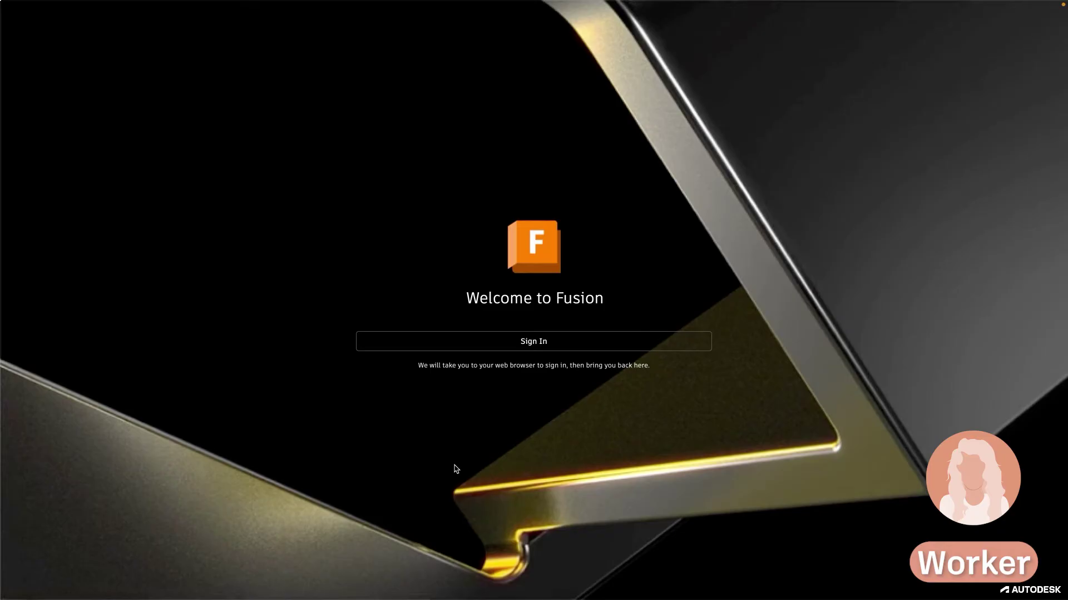
Sign in to Fusion desktop as the worker and hand the browser confirmation back to the app
{"action": "left_click", "coordinate": [563, 342]}
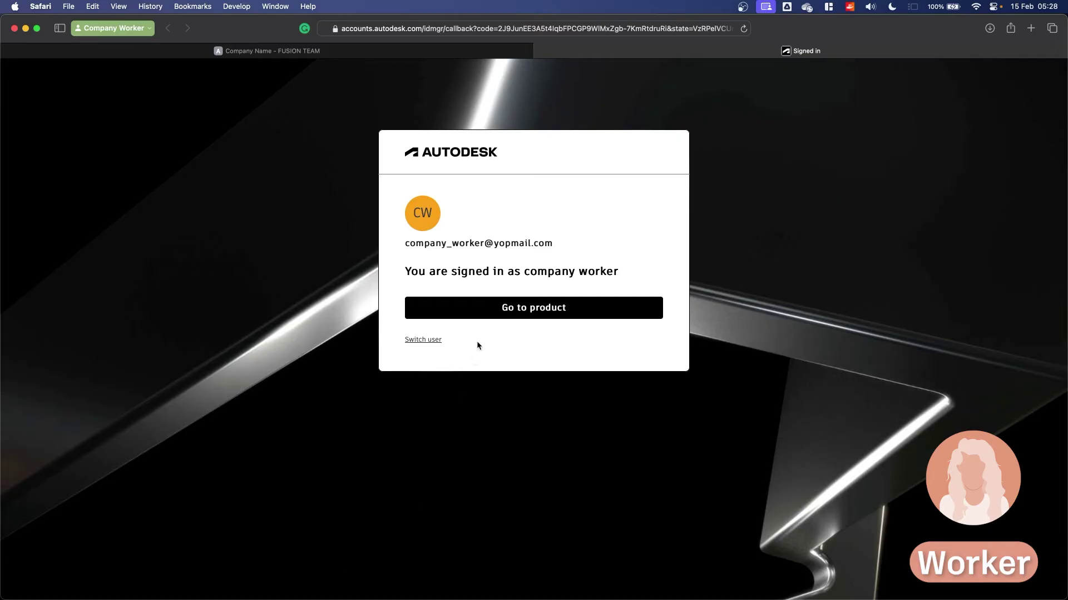
{"action": "left_click", "coordinate": [486, 307]}
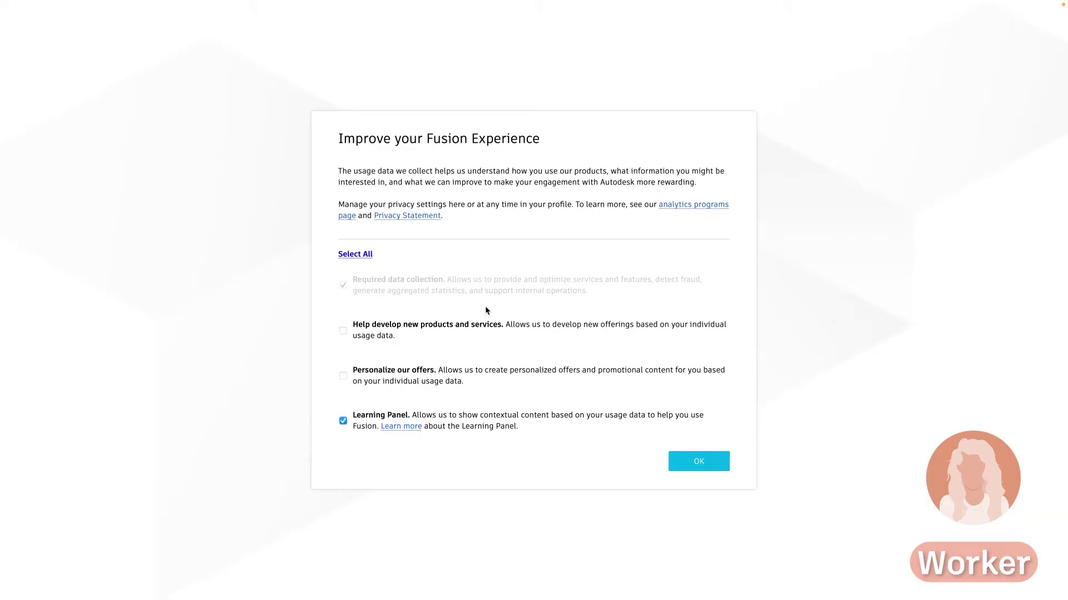
Accept the usage-data privacy settings and choose Design as the worker's planned use
{"action": "left_click", "coordinate": [695, 465]}
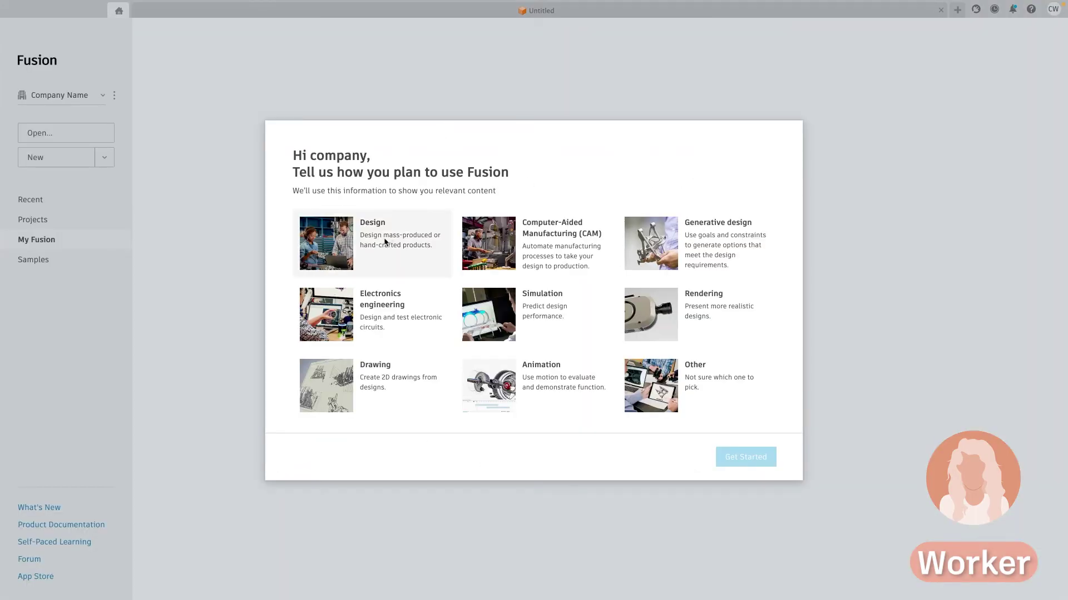
{"action": "left_click", "coordinate": [383, 245]}
{"action": "left_click", "coordinate": [745, 458]}
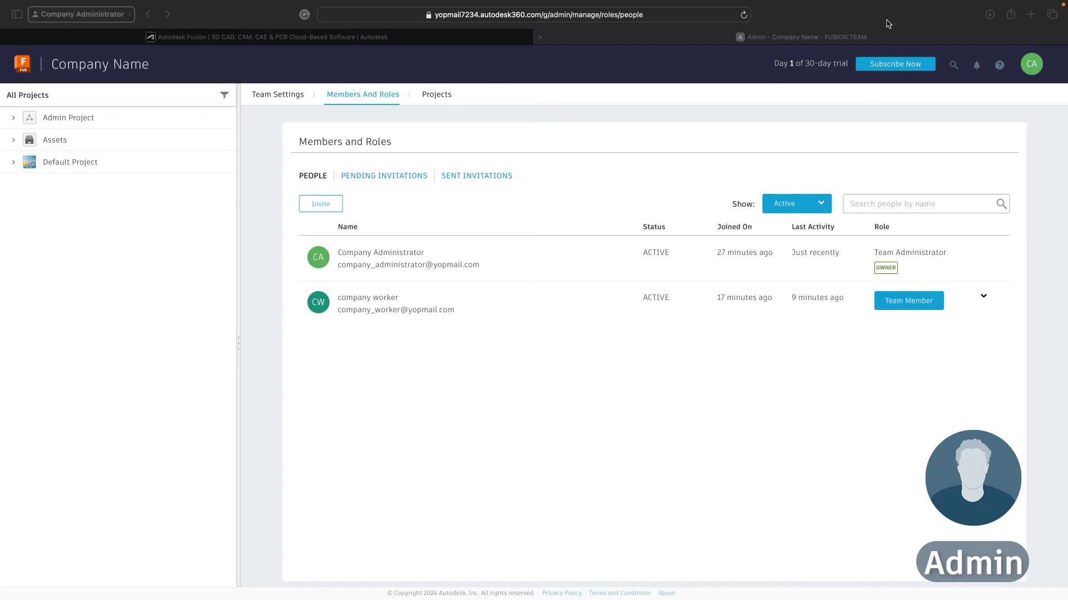
{"action": "left_click", "coordinate": [1031, 64]}
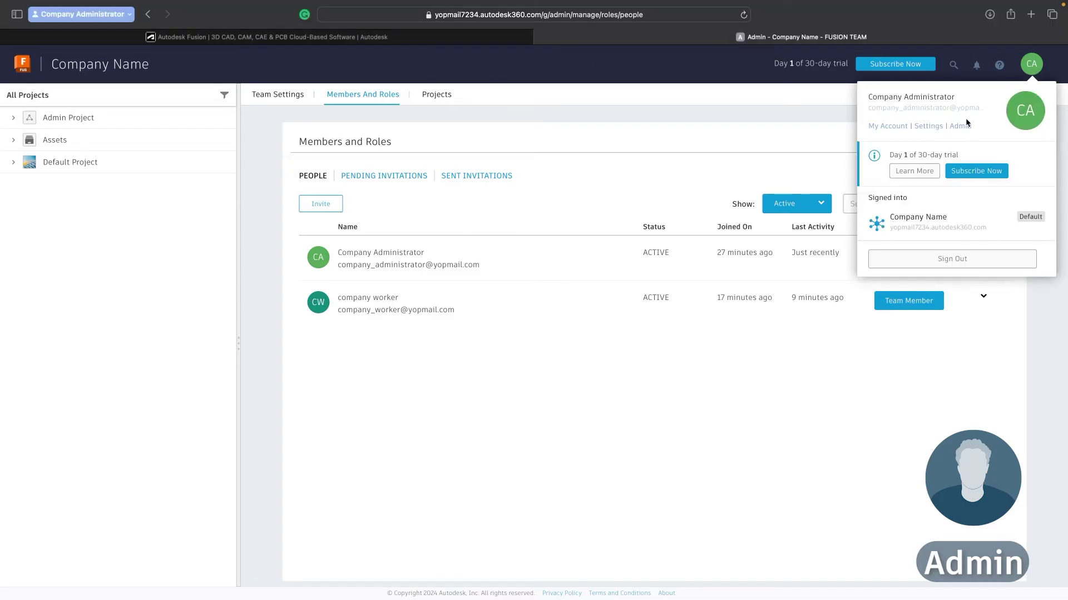
{"action": "left_click", "coordinate": [433, 145]}
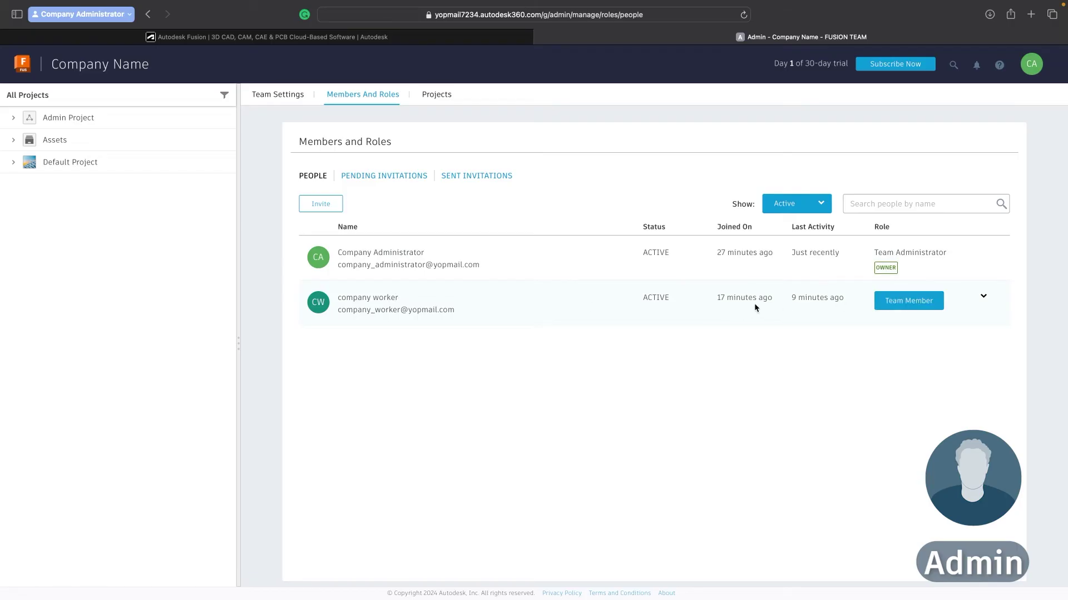
{"action": "left_click", "coordinate": [902, 303]}
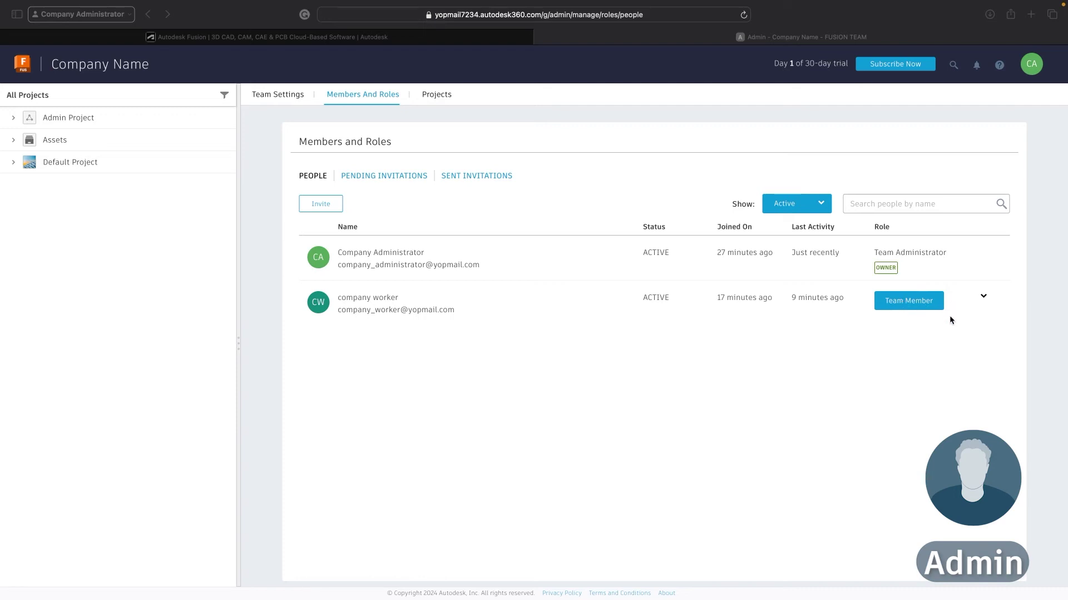
{"action": "left_click", "coordinate": [934, 306]}
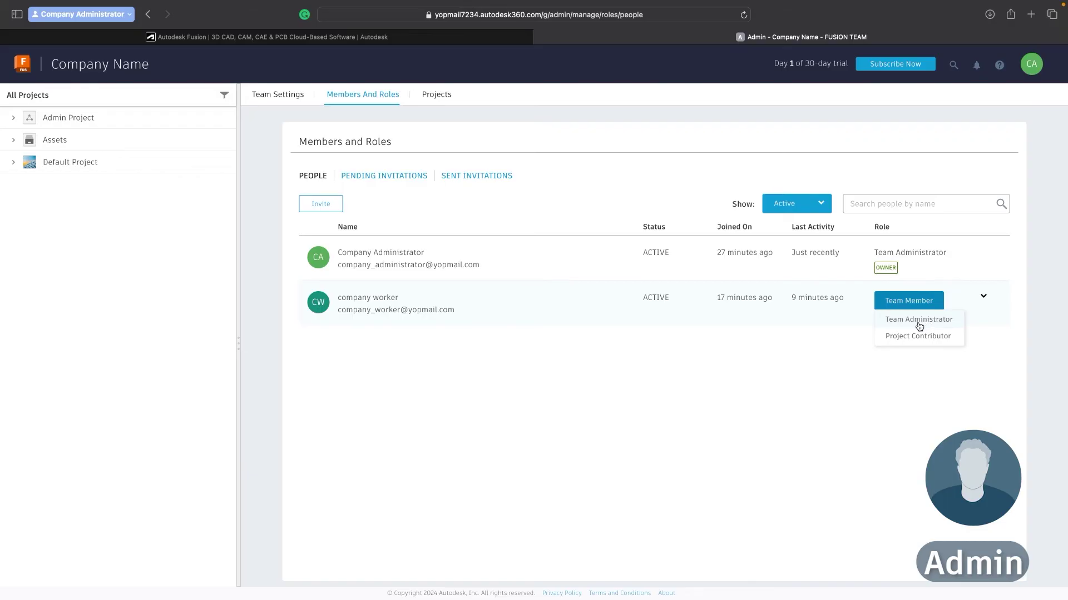
{"action": "left_click", "coordinate": [800, 370]}
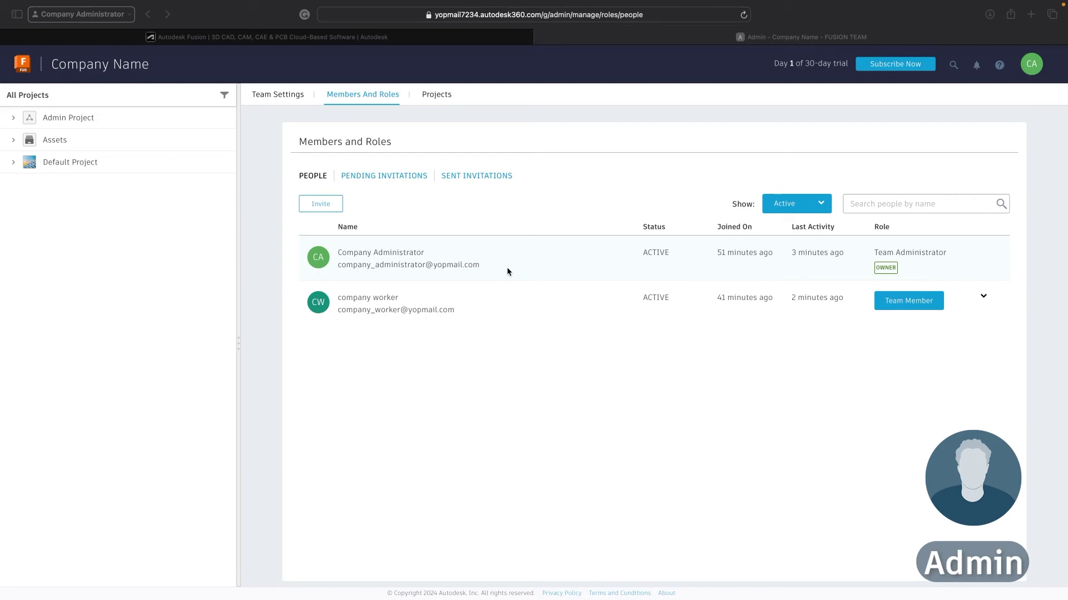
{"action": "left_click", "coordinate": [521, 147]}
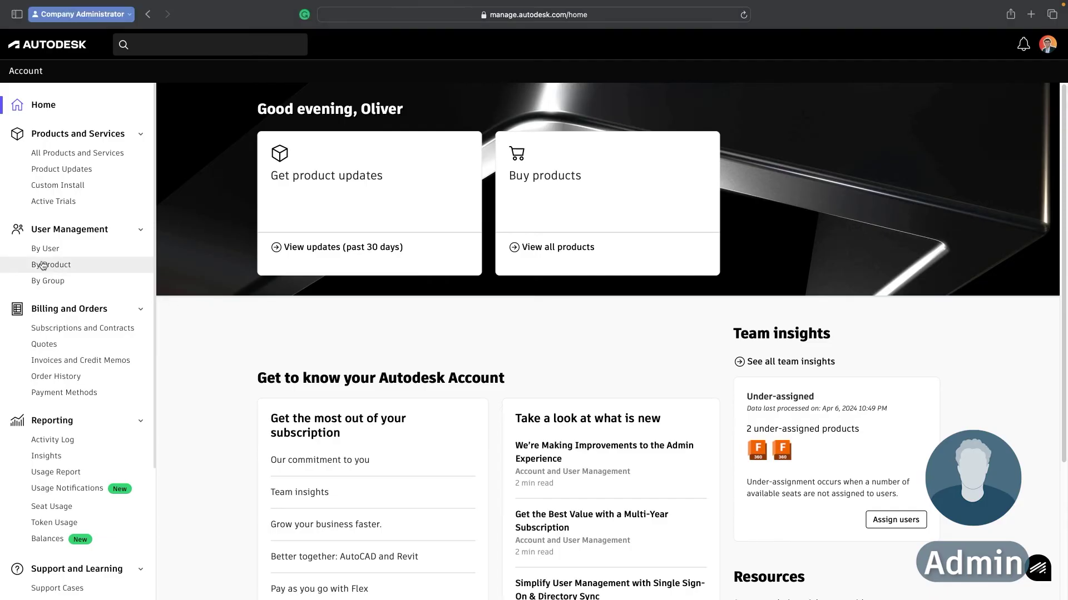
Show User Management by Product to list the six Fusion products and their available seats
{"action": "left_click", "coordinate": [73, 271]}
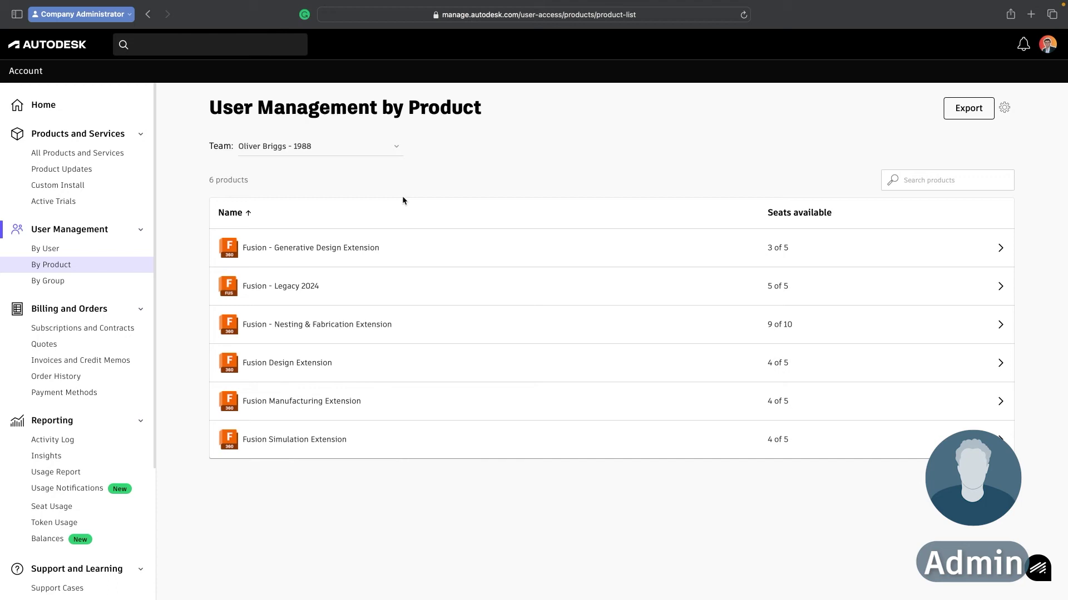
Open Fusion - Legacy 2024, confirm 5 of 5 seats available, and begin assigning users
{"action": "left_click", "coordinate": [355, 295]}
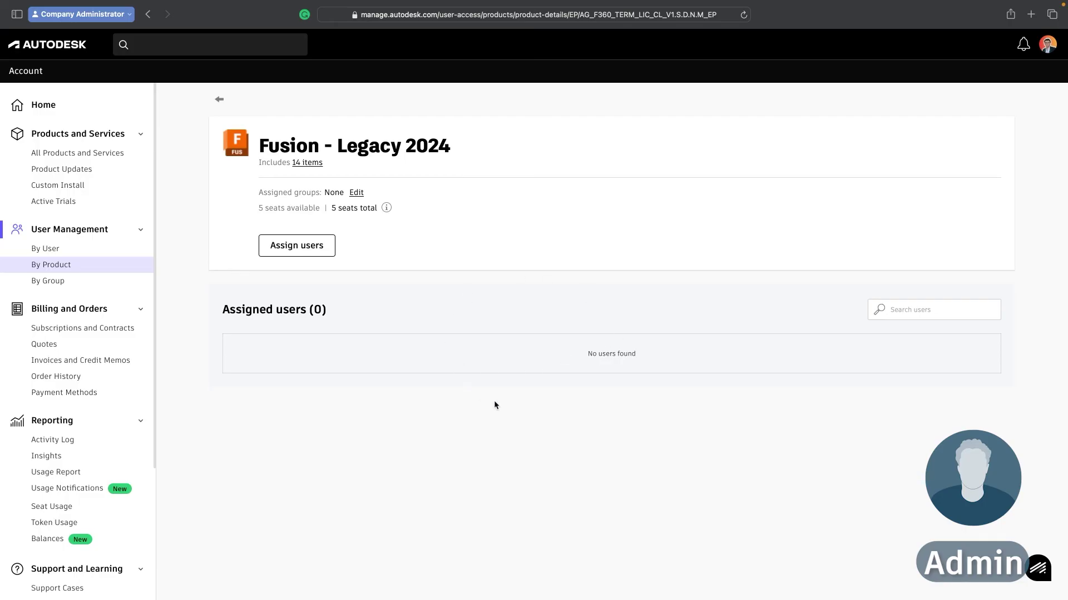
{"action": "left_click_drag", "start_coordinate": [606, 349], "coordinate": [572, 345]}
{"action": "left_click", "coordinate": [558, 351]}
{"action": "left_click_drag", "start_coordinate": [331, 208], "coordinate": [377, 212]}
{"action": "left_click", "coordinate": [364, 220]}
{"action": "left_click_drag", "start_coordinate": [259, 208], "coordinate": [322, 209]}
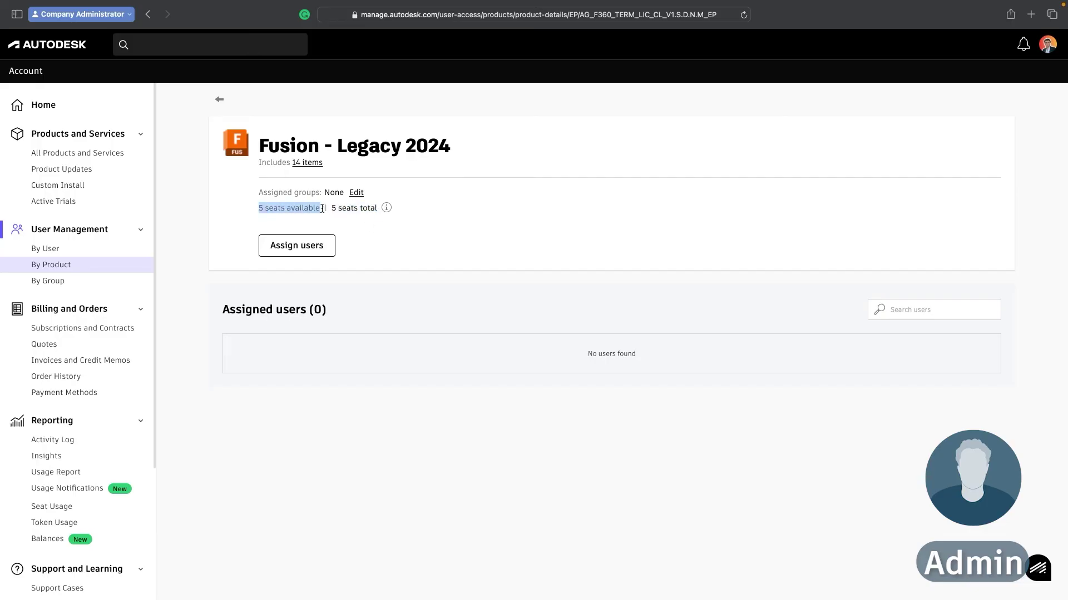
{"action": "left_click", "coordinate": [343, 214]}
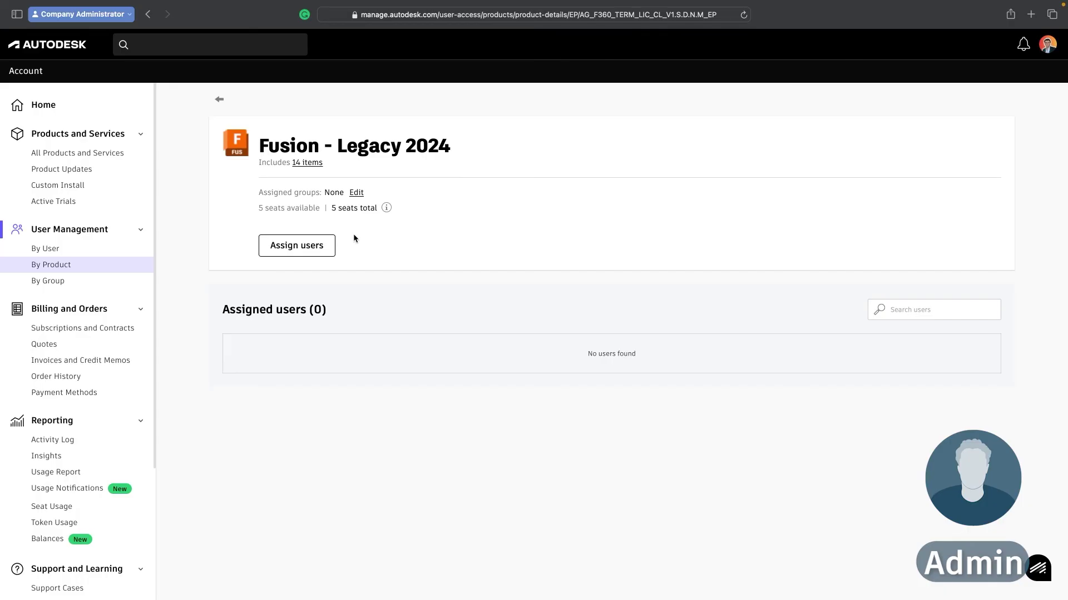
{"action": "left_click", "coordinate": [313, 246]}
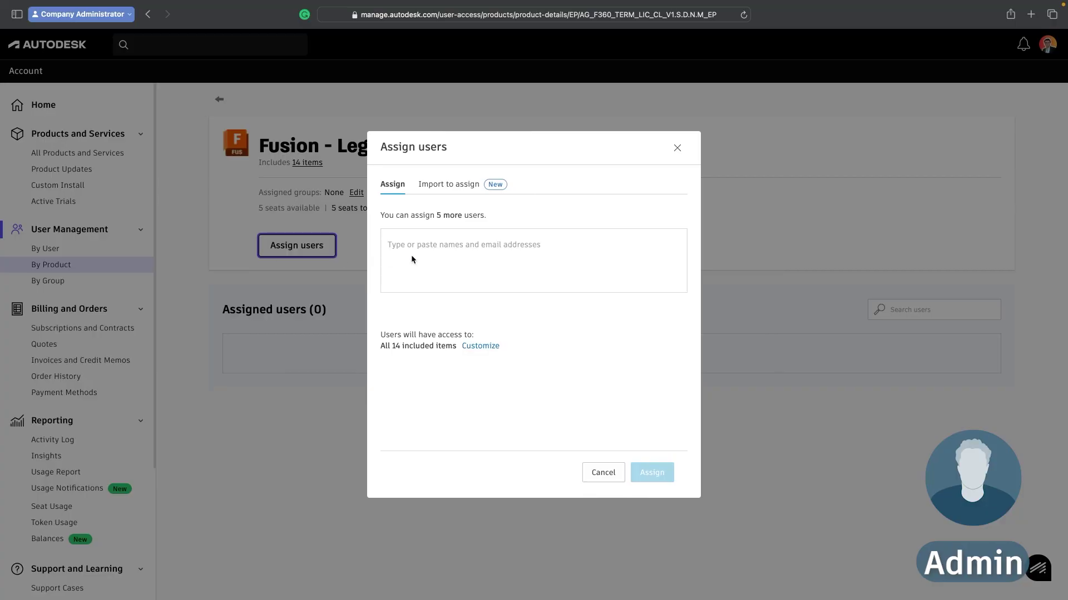
Add the worker in the Assign users dialog and assign them to Fusion - Legacy 2024
{"action": "left_click", "coordinate": [470, 178]}
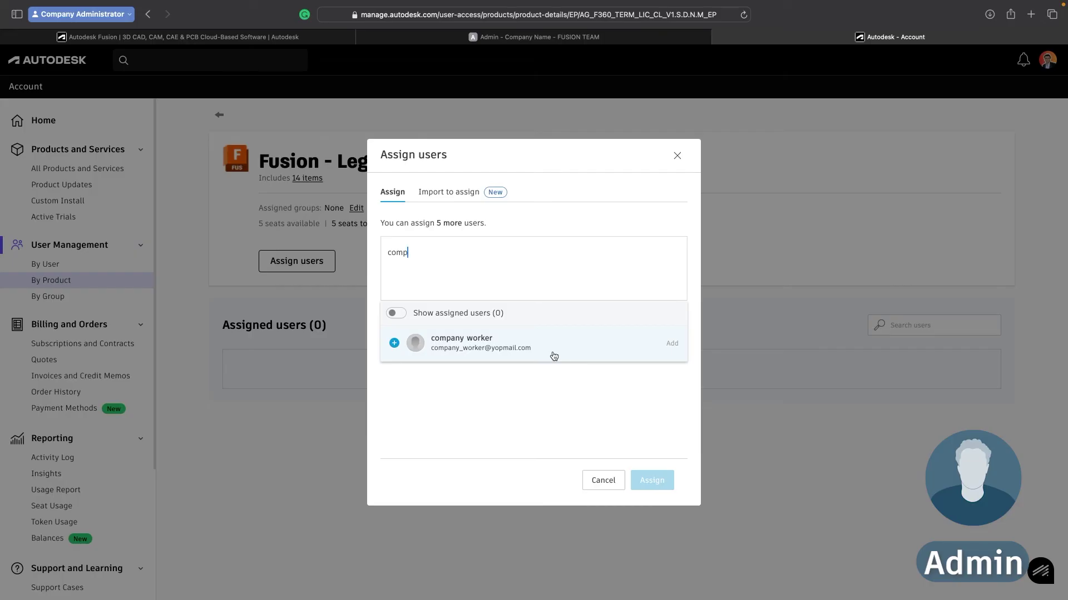
{"action": "left_click", "coordinate": [396, 348]}
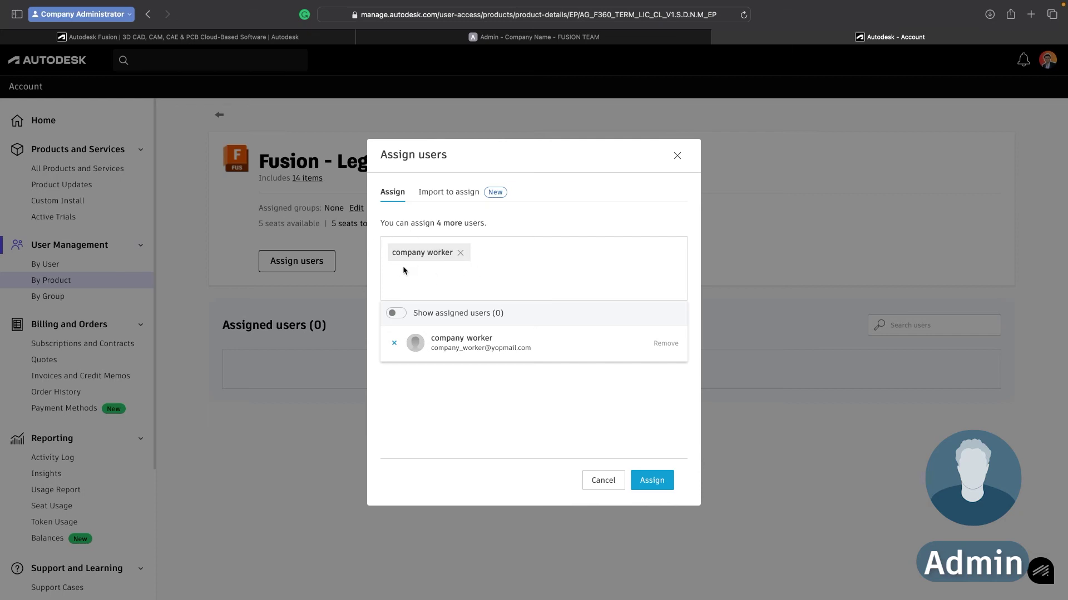
{"action": "left_click", "coordinate": [659, 482]}
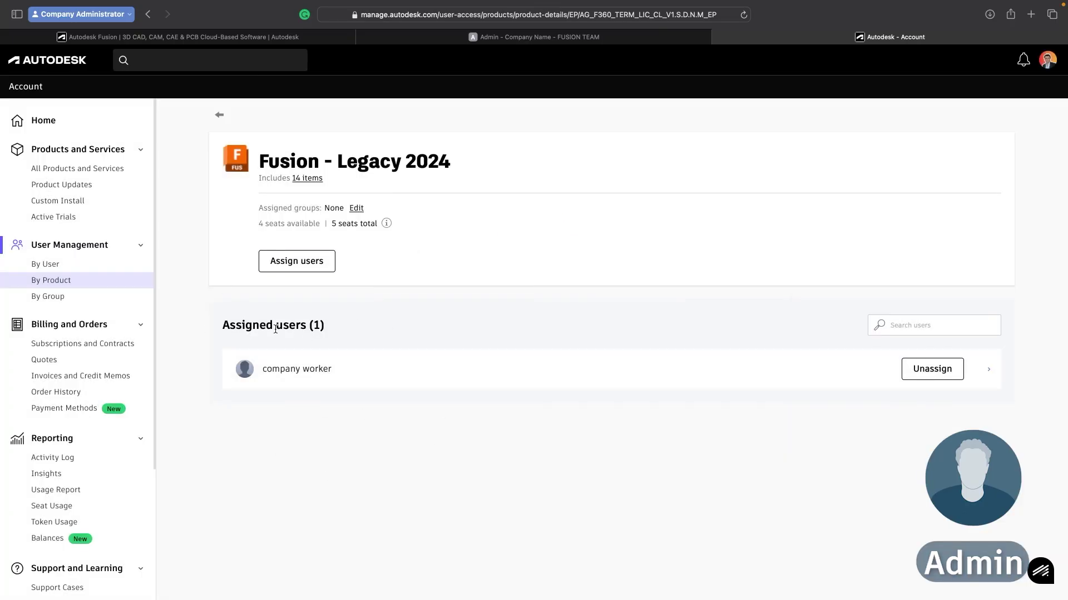
{"action": "left_click_drag", "start_coordinate": [331, 329], "coordinate": [207, 326]}
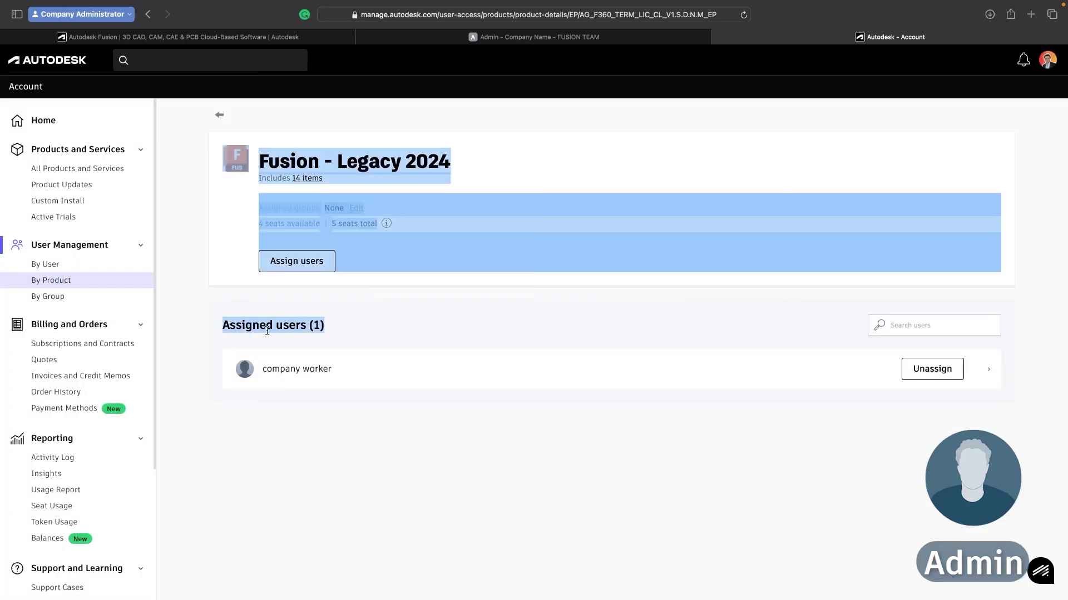
{"action": "left_click", "coordinate": [266, 331]}
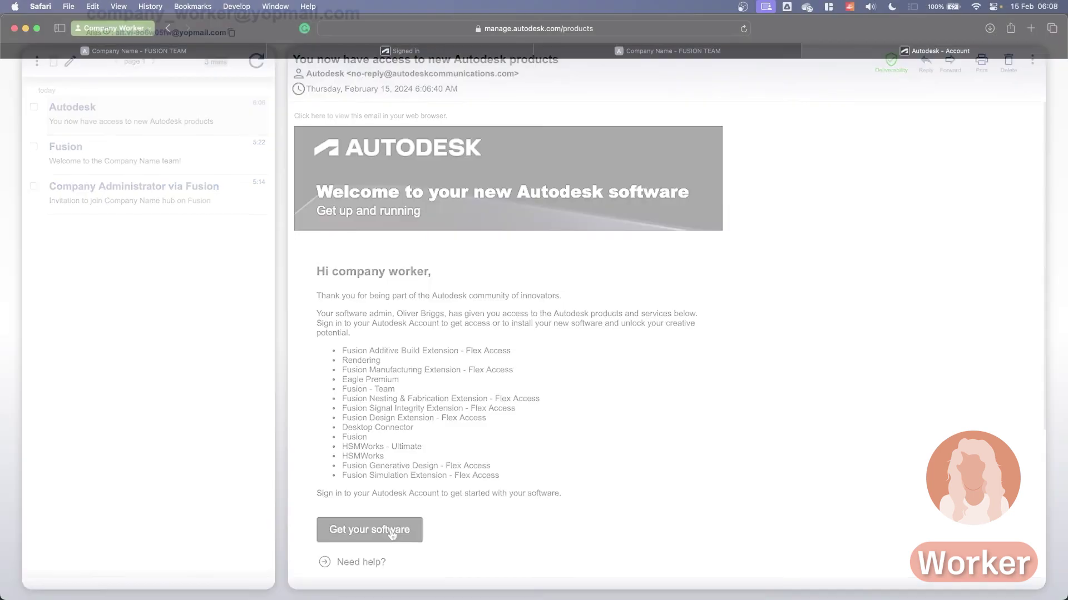
Follow Get your software from the email and review the worker's All Products and Services page
{"action": "left_click", "coordinate": [392, 534]}
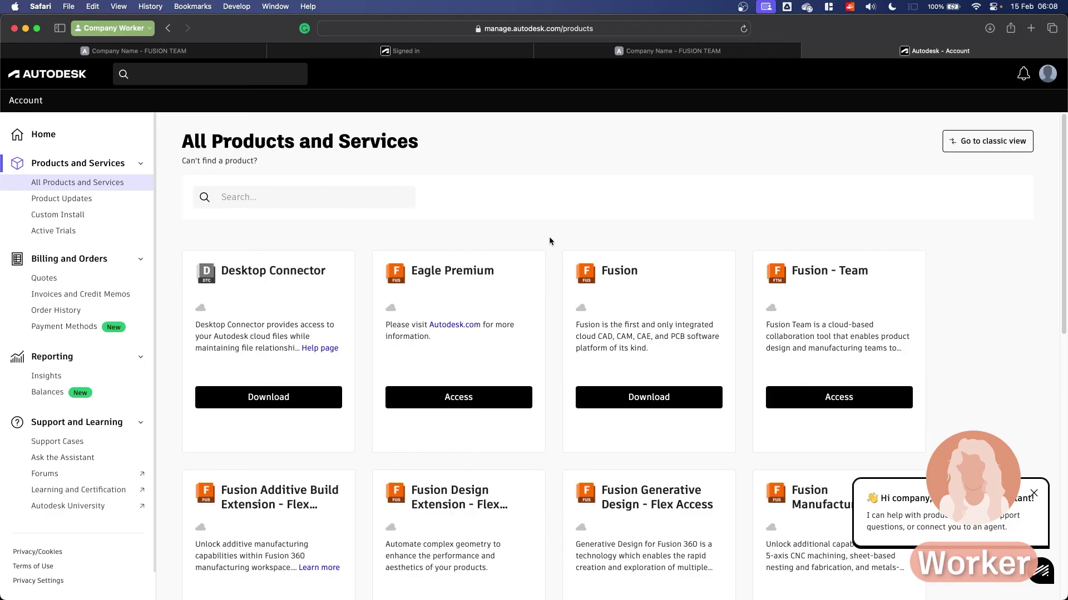
{"action": "scroll", "coordinate": [514, 346], "scroll_direction": "down", "scroll_amount": 7}
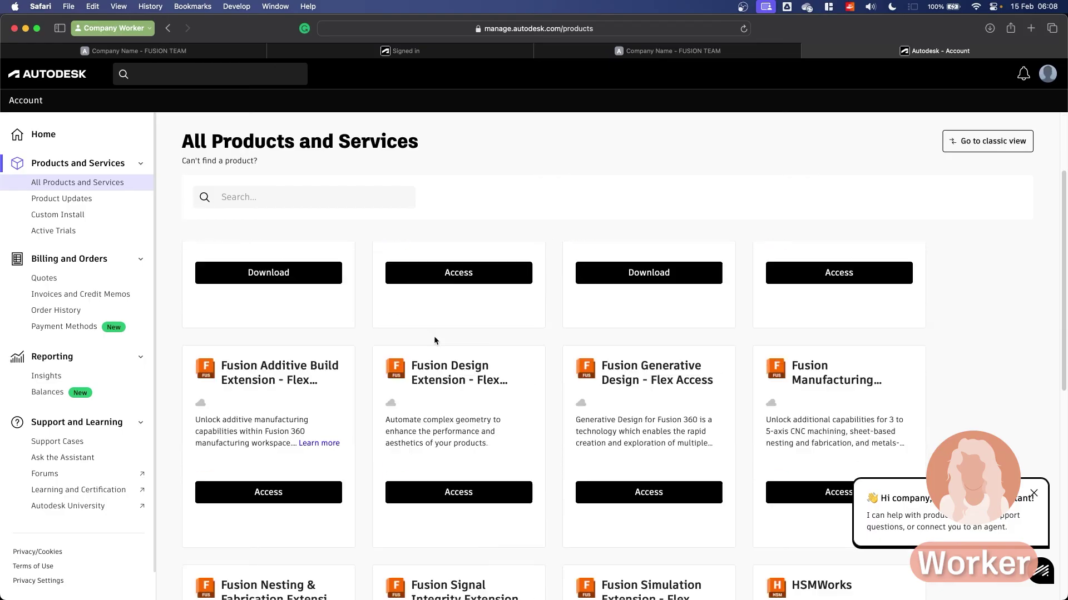
{"action": "scroll", "coordinate": [496, 365], "scroll_direction": "up", "scroll_amount": 8}
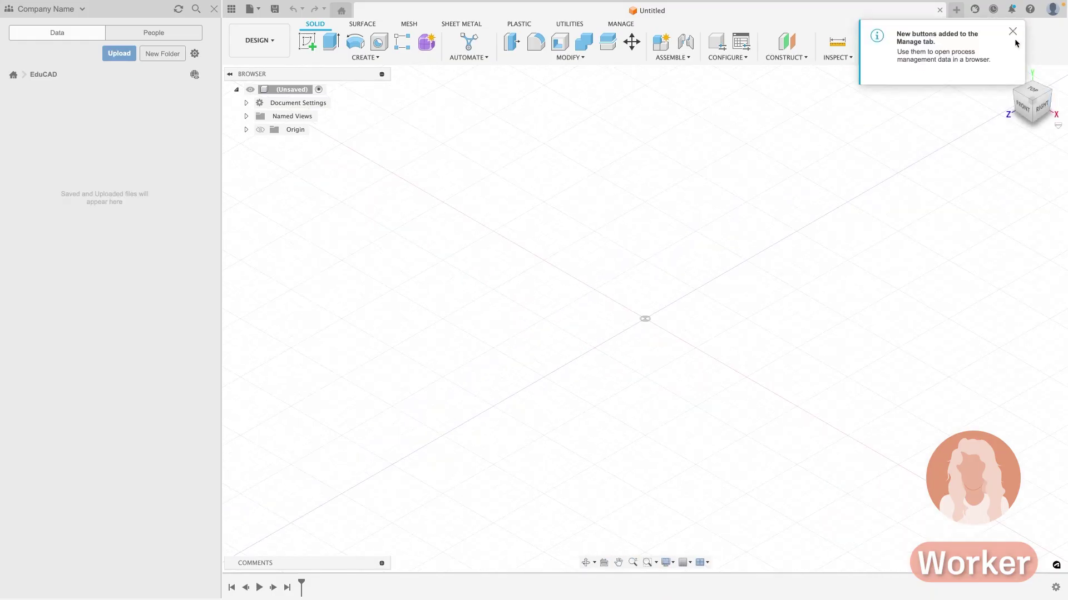
Dismiss the new-buttons notice and start a sketch on the horizontal ground plane
{"action": "left_click", "coordinate": [1012, 32]}
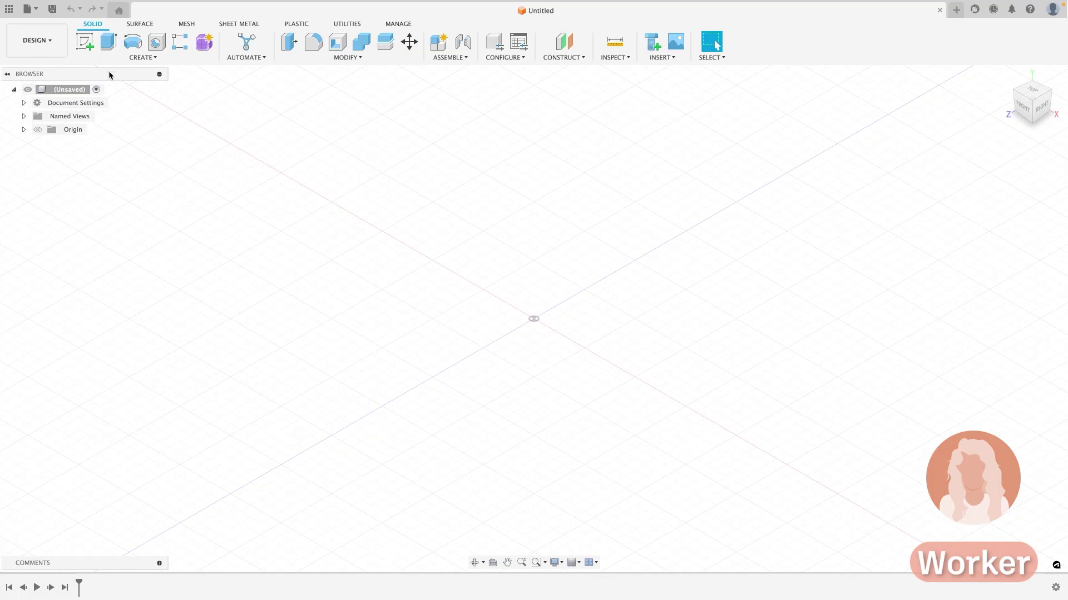
{"action": "left_click", "coordinate": [85, 41]}
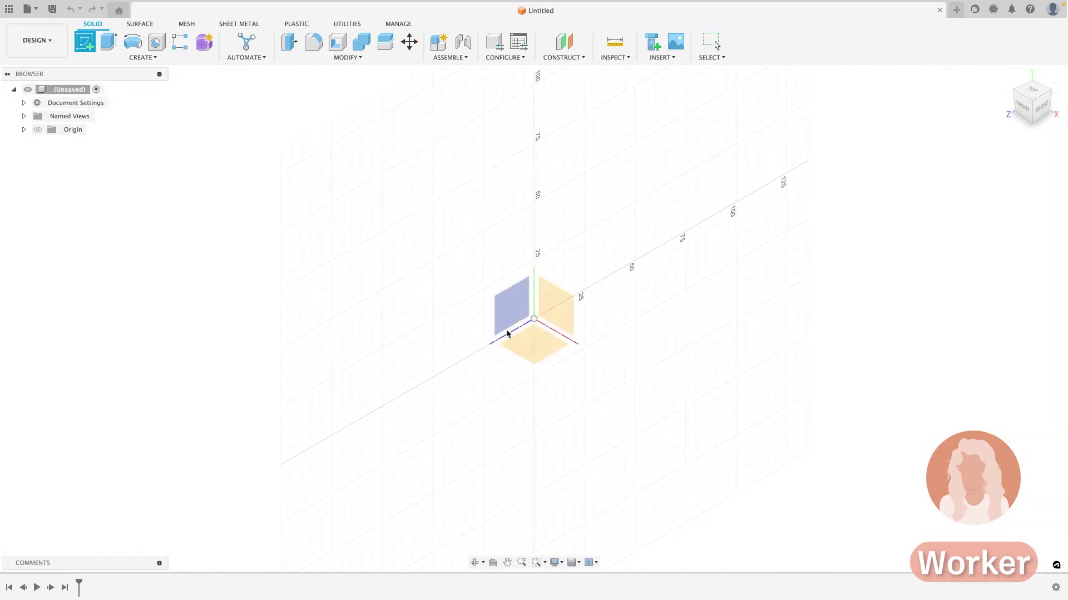
{"action": "left_click", "coordinate": [530, 354]}
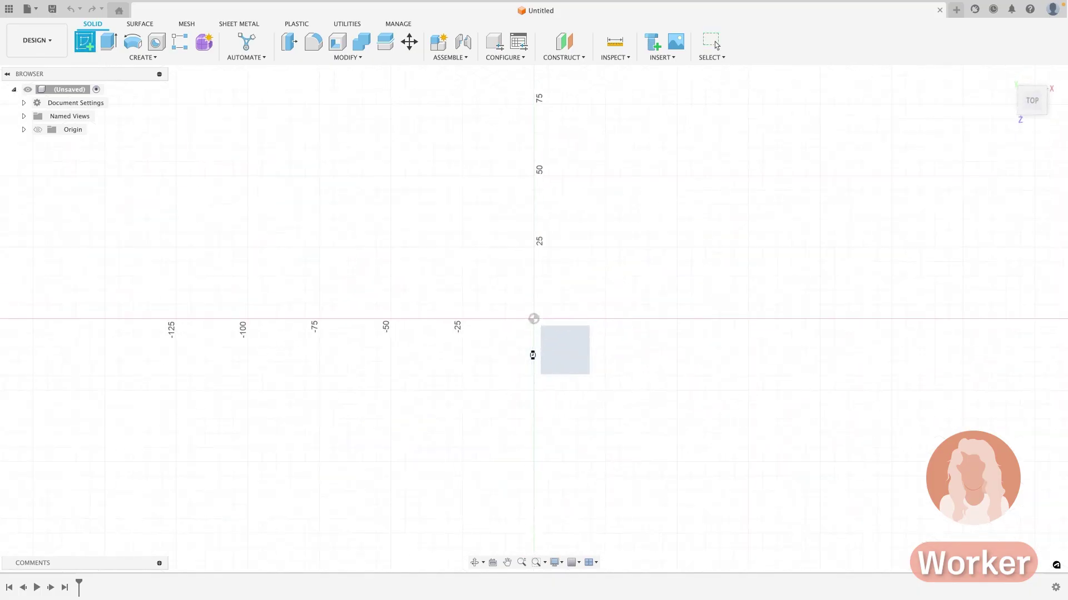
Begin saving the Untitled design to Default Project, then cancel without saving
{"action": "left_click", "coordinate": [48, 9]}
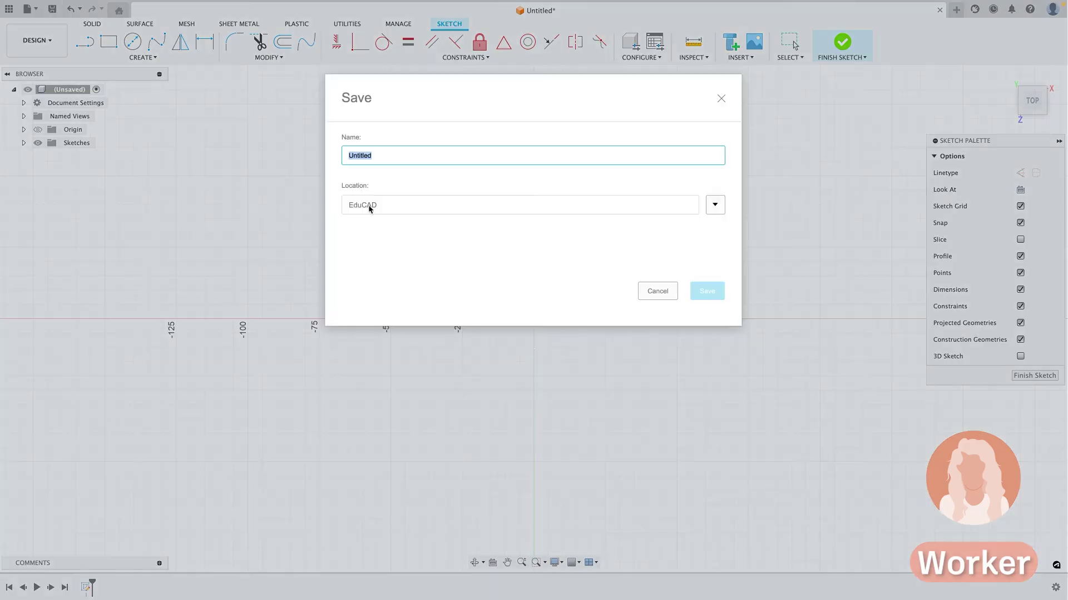
{"action": "left_click", "coordinate": [714, 205]}
{"action": "left_click", "coordinate": [393, 312]}
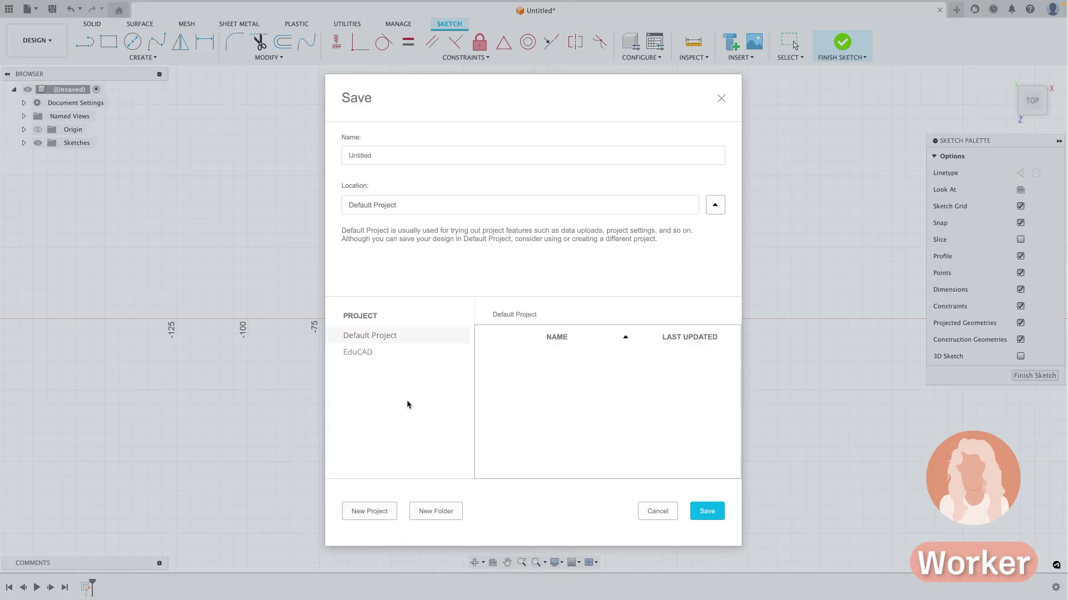
{"action": "left_click", "coordinate": [664, 511]}
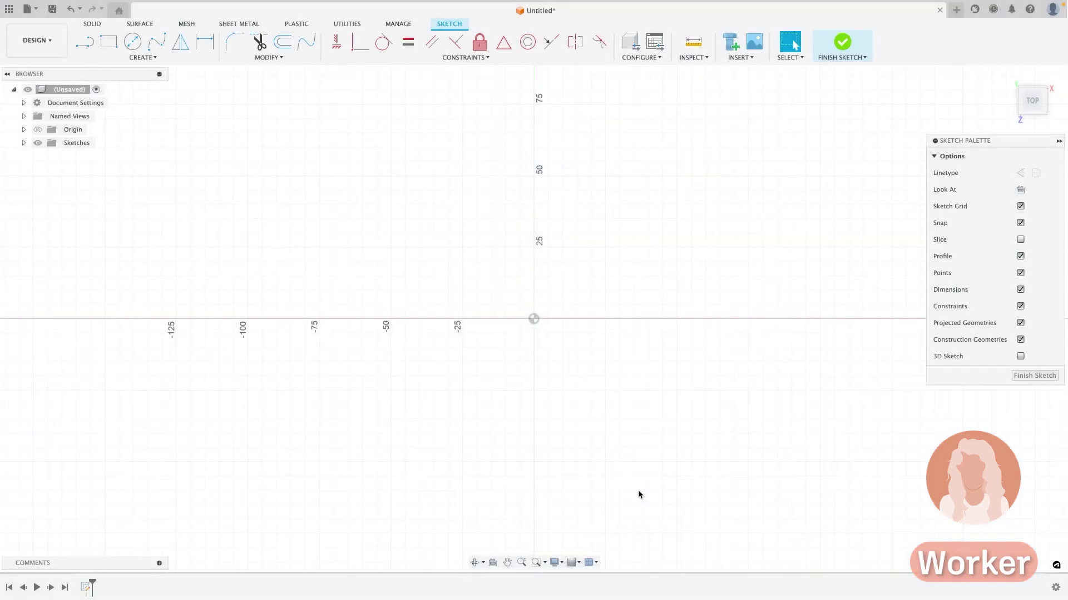